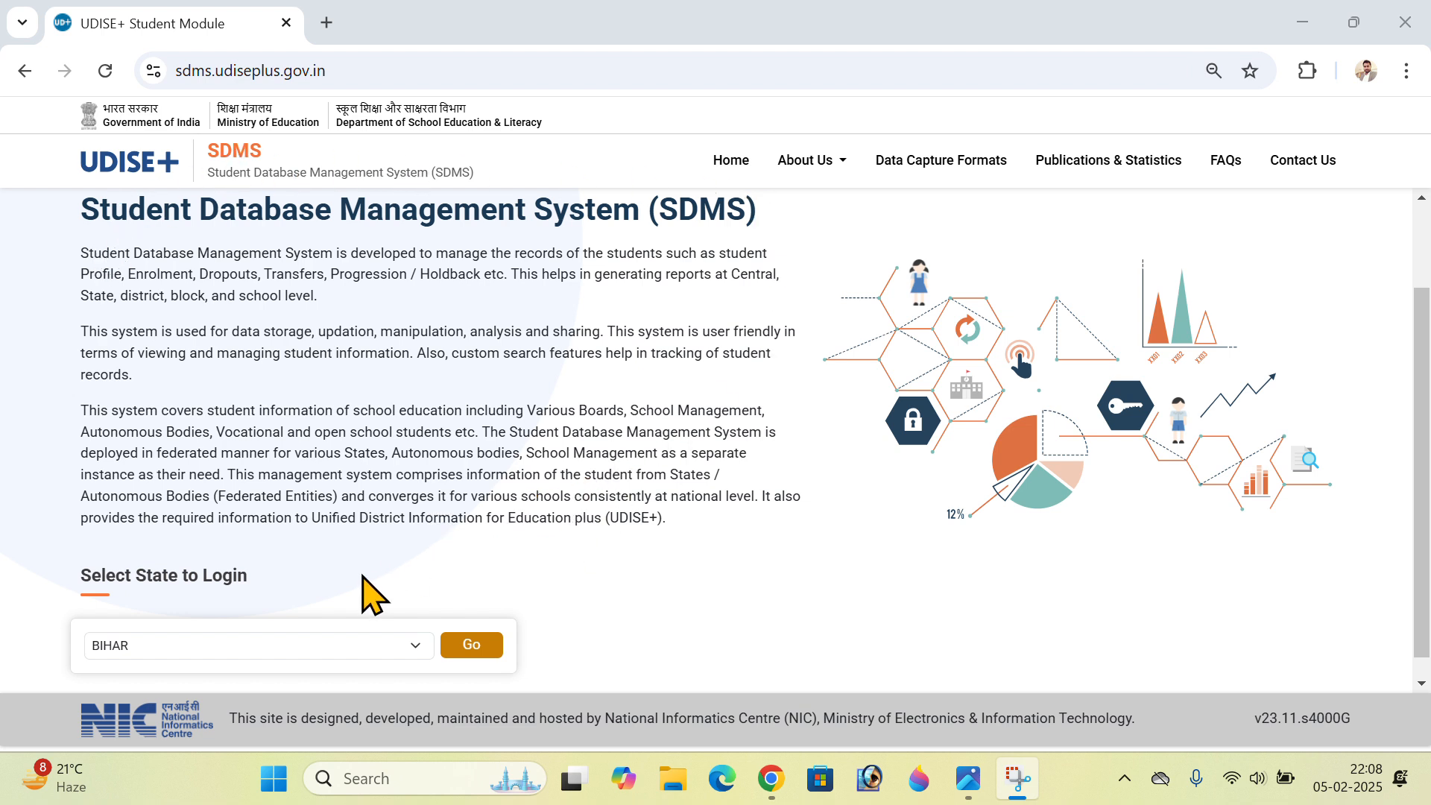
# Choose BIHAR as the login state and proceed to its student database portal.
pyautogui.click(342, 646)
pyautogui.click(341, 218)
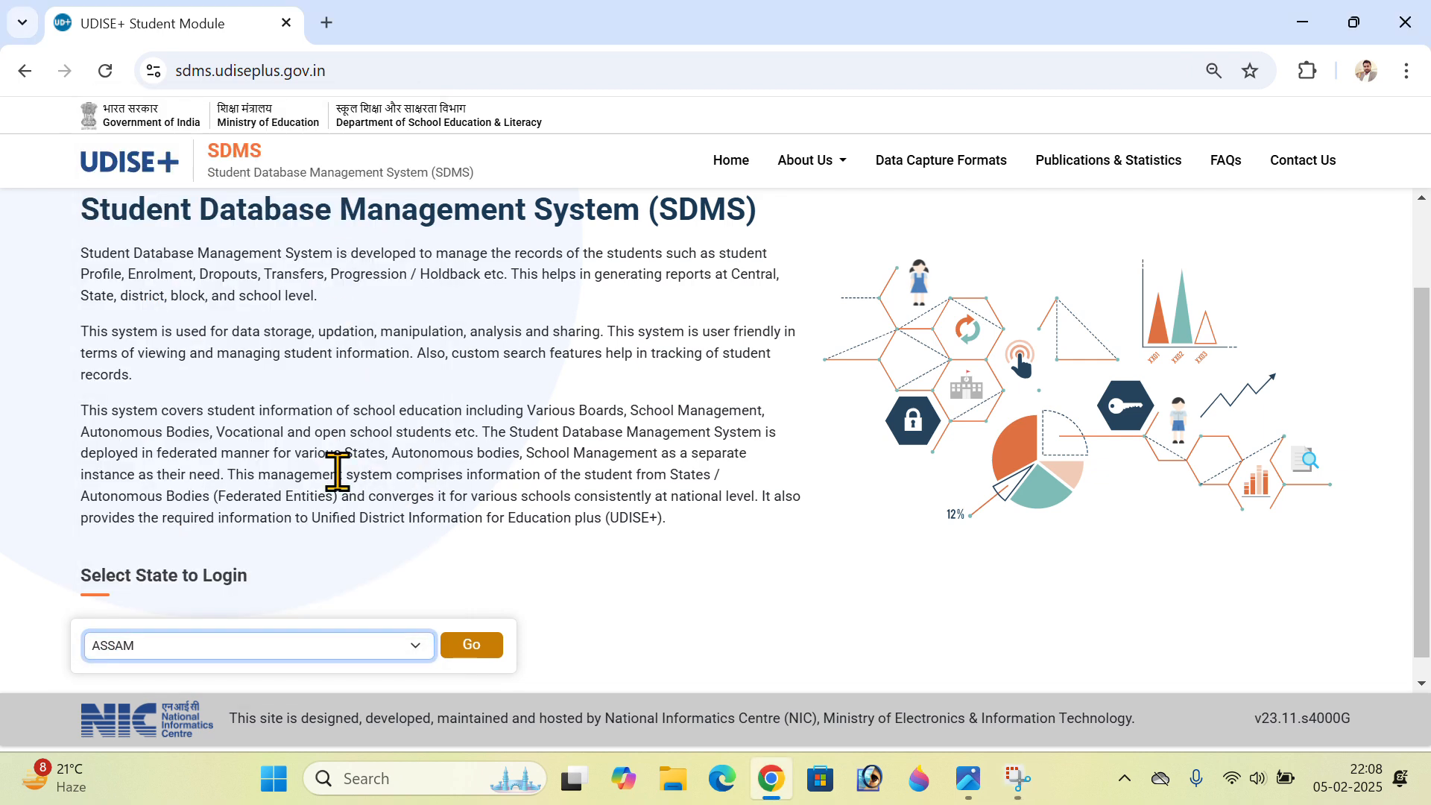
pyautogui.click(345, 647)
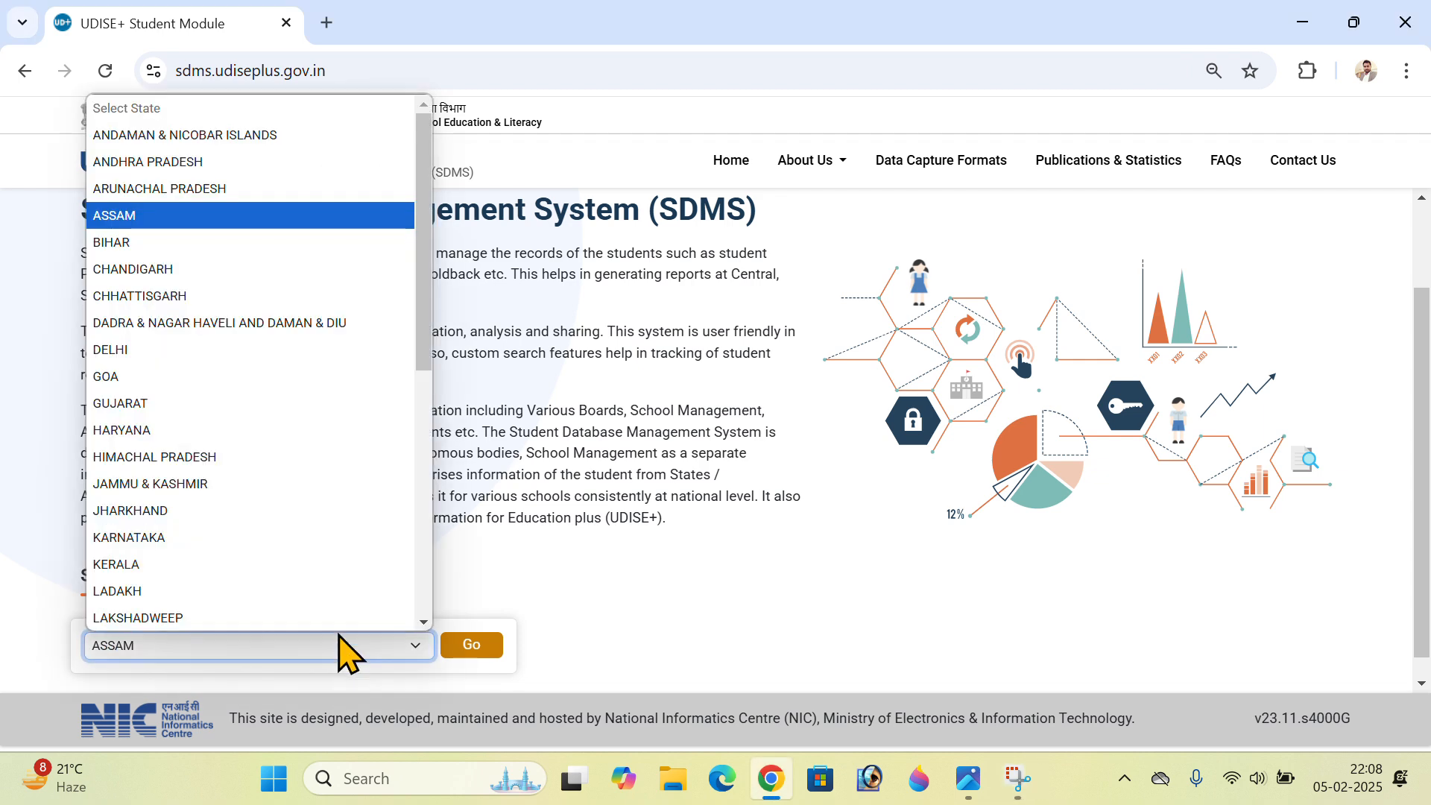
pyautogui.click(289, 246)
pyautogui.click(494, 643)
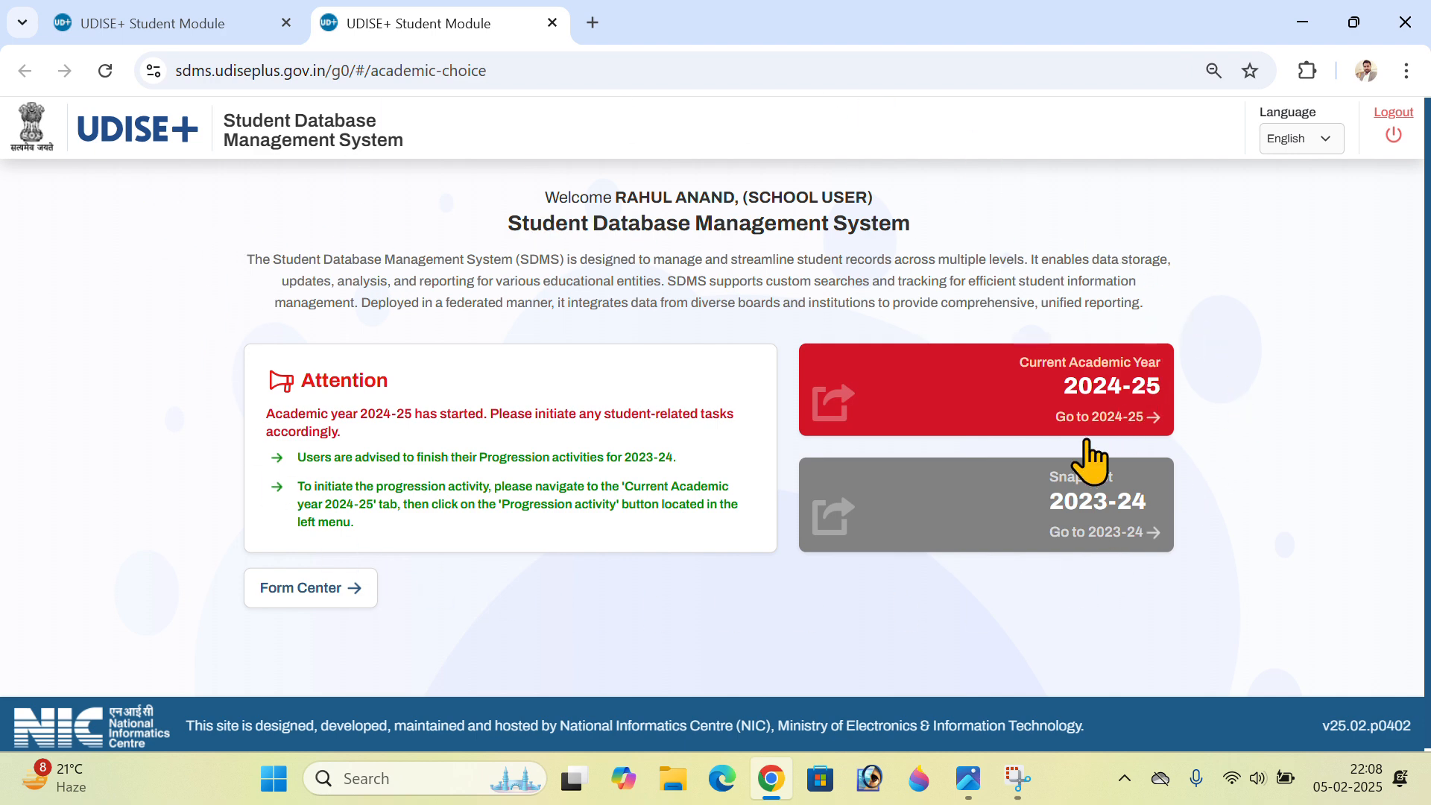
# Enter the current academic year 2024-25, dismiss the school information notice, and open the APAAR Module.
pyautogui.click(986, 419)
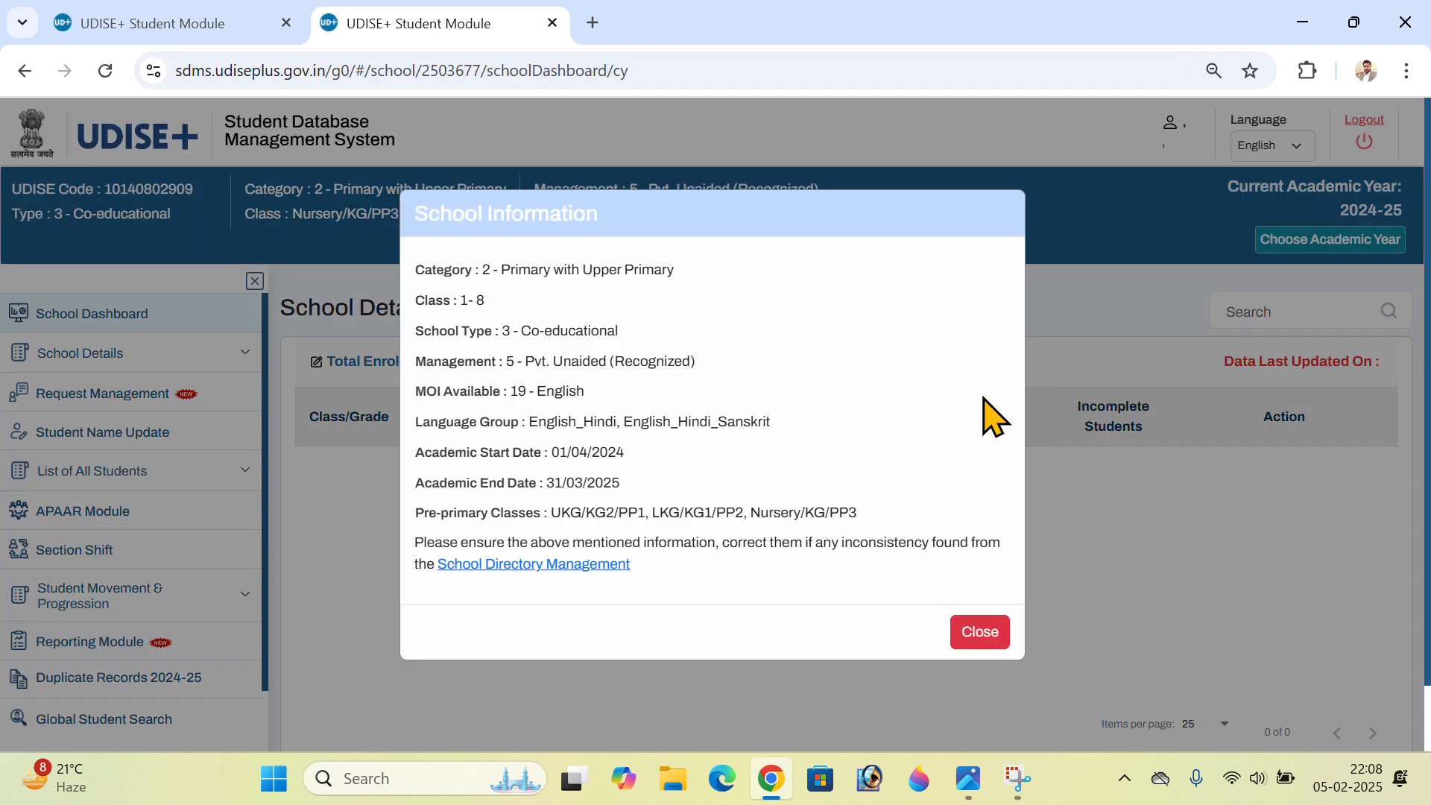
pyautogui.click(979, 631)
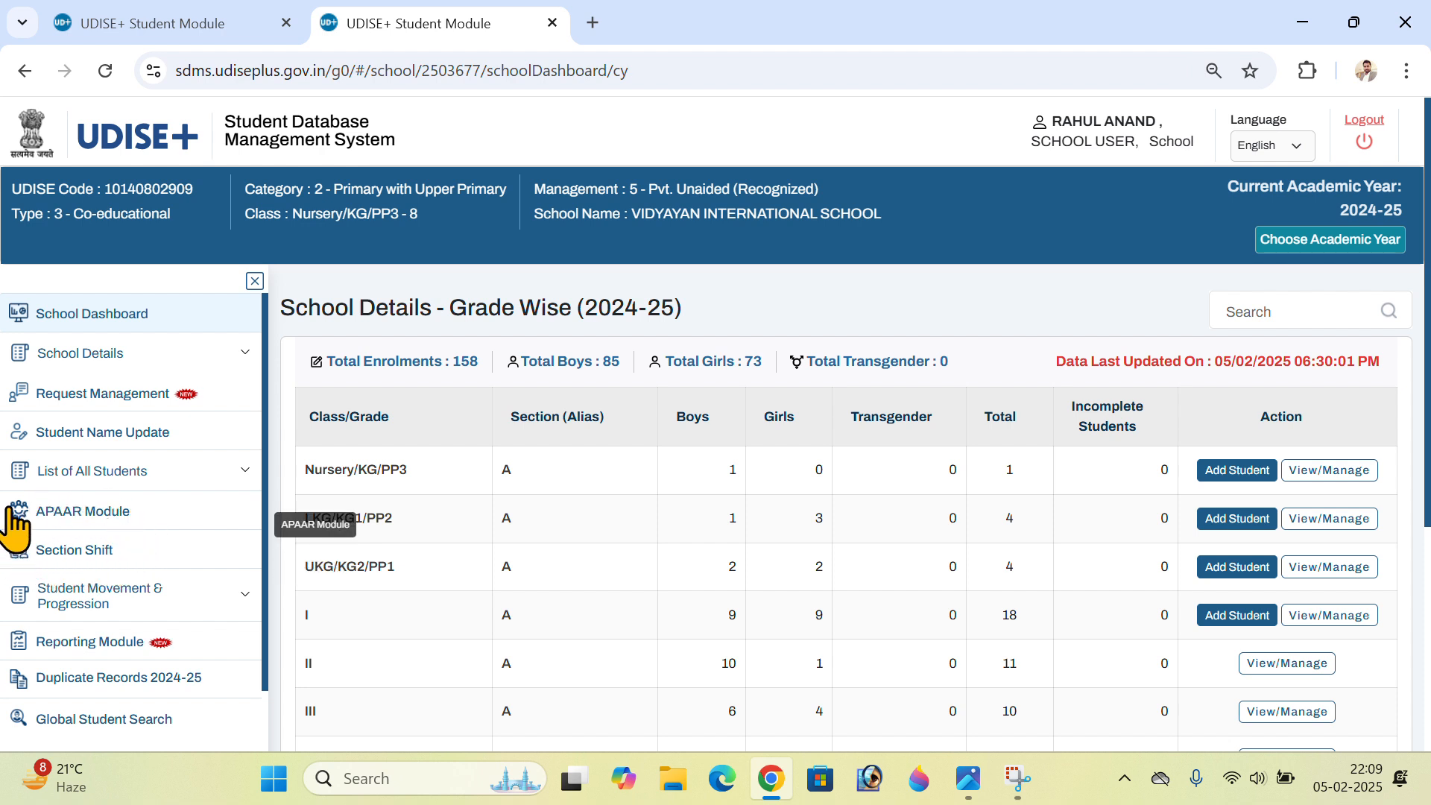
pyautogui.click(84, 512)
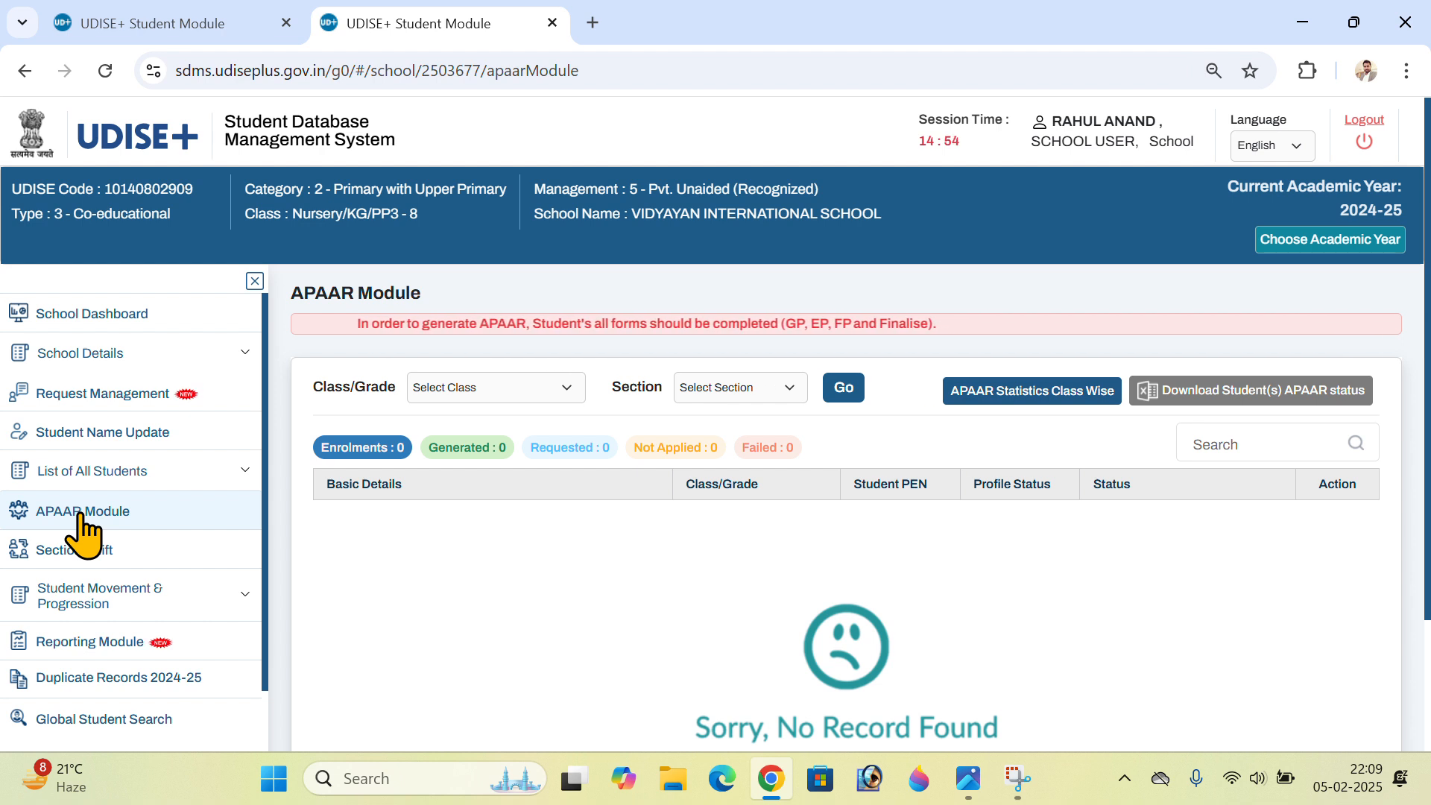
# List the APAAR records for class Nursery/KG/PP3, section A.
pyautogui.click(464, 388)
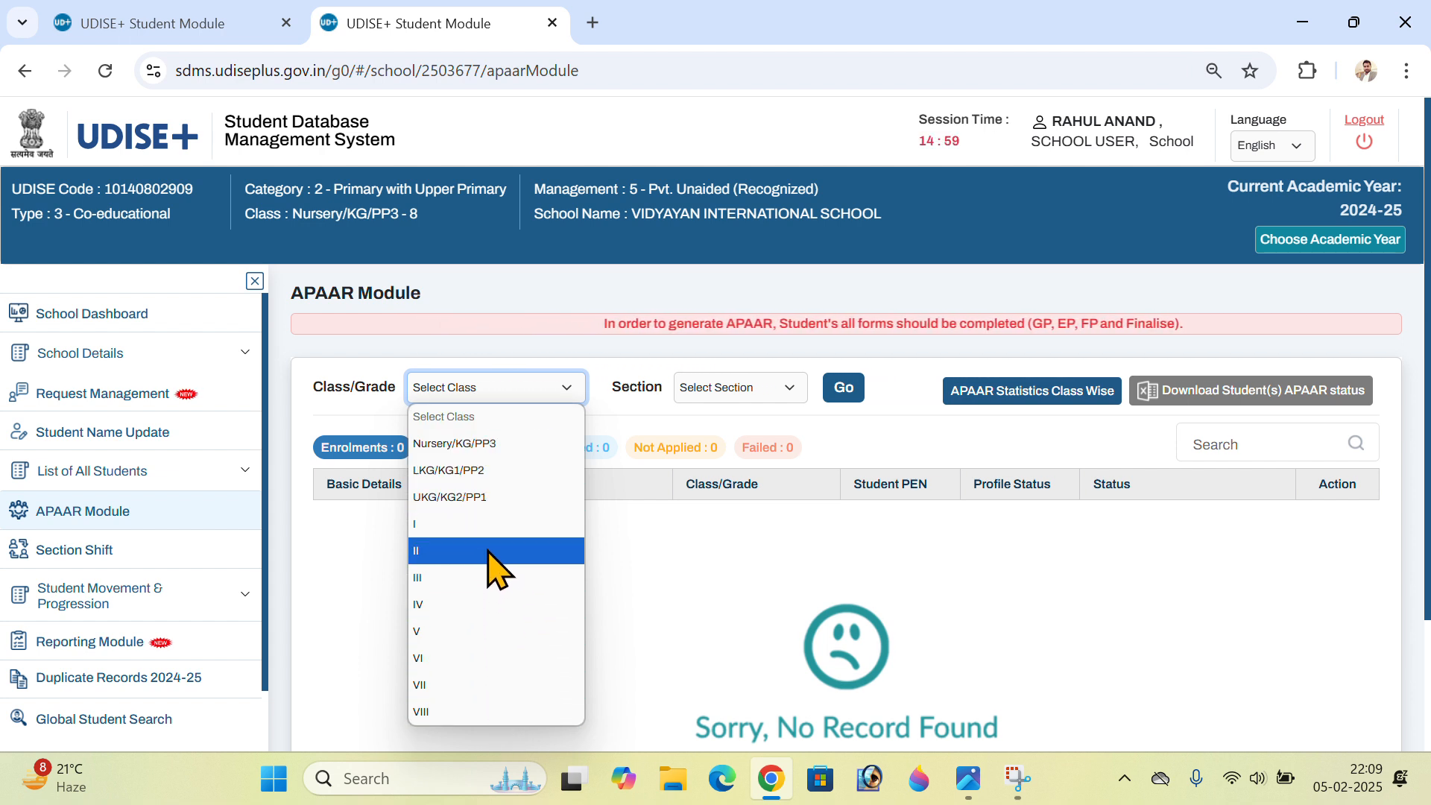
pyautogui.click(498, 452)
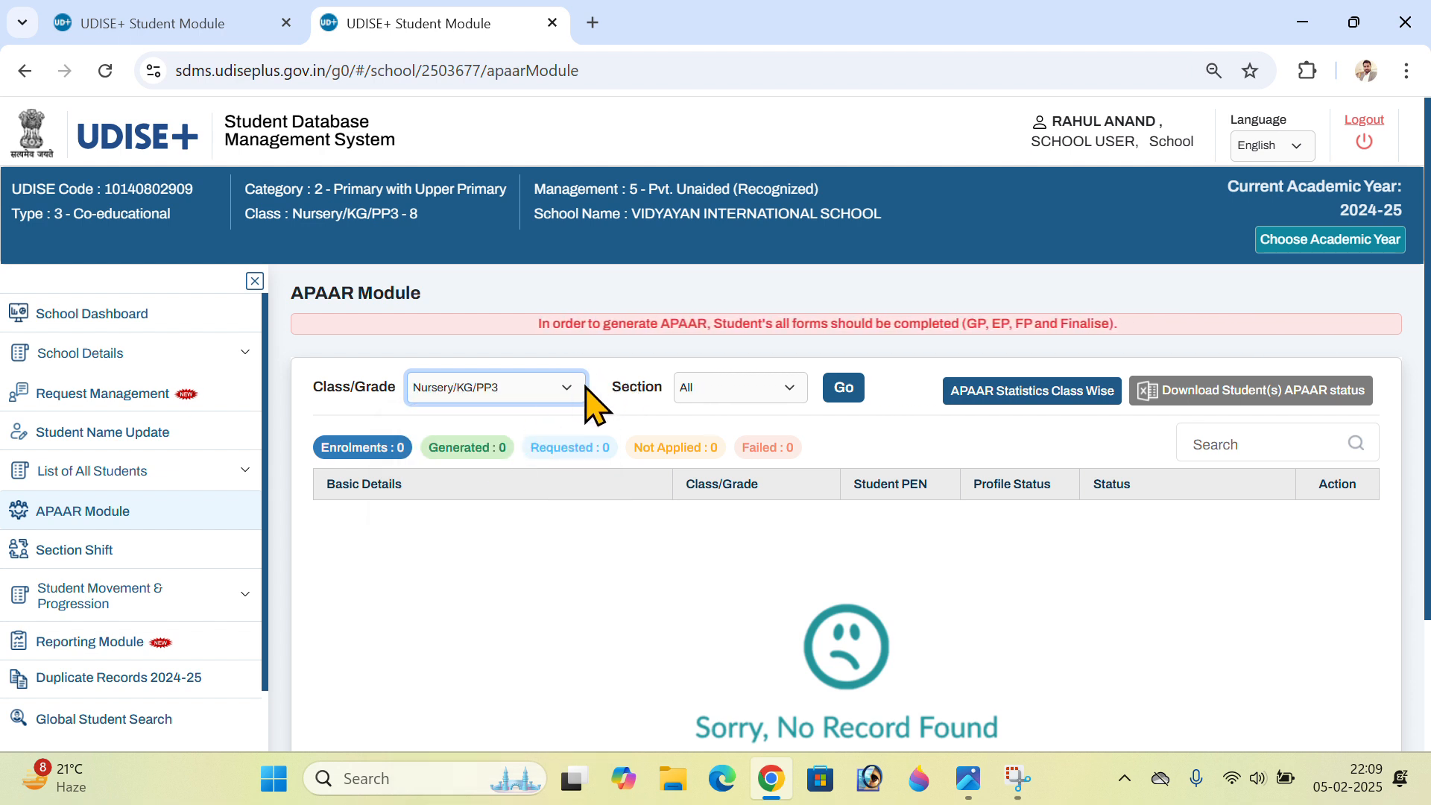
pyautogui.click(754, 407)
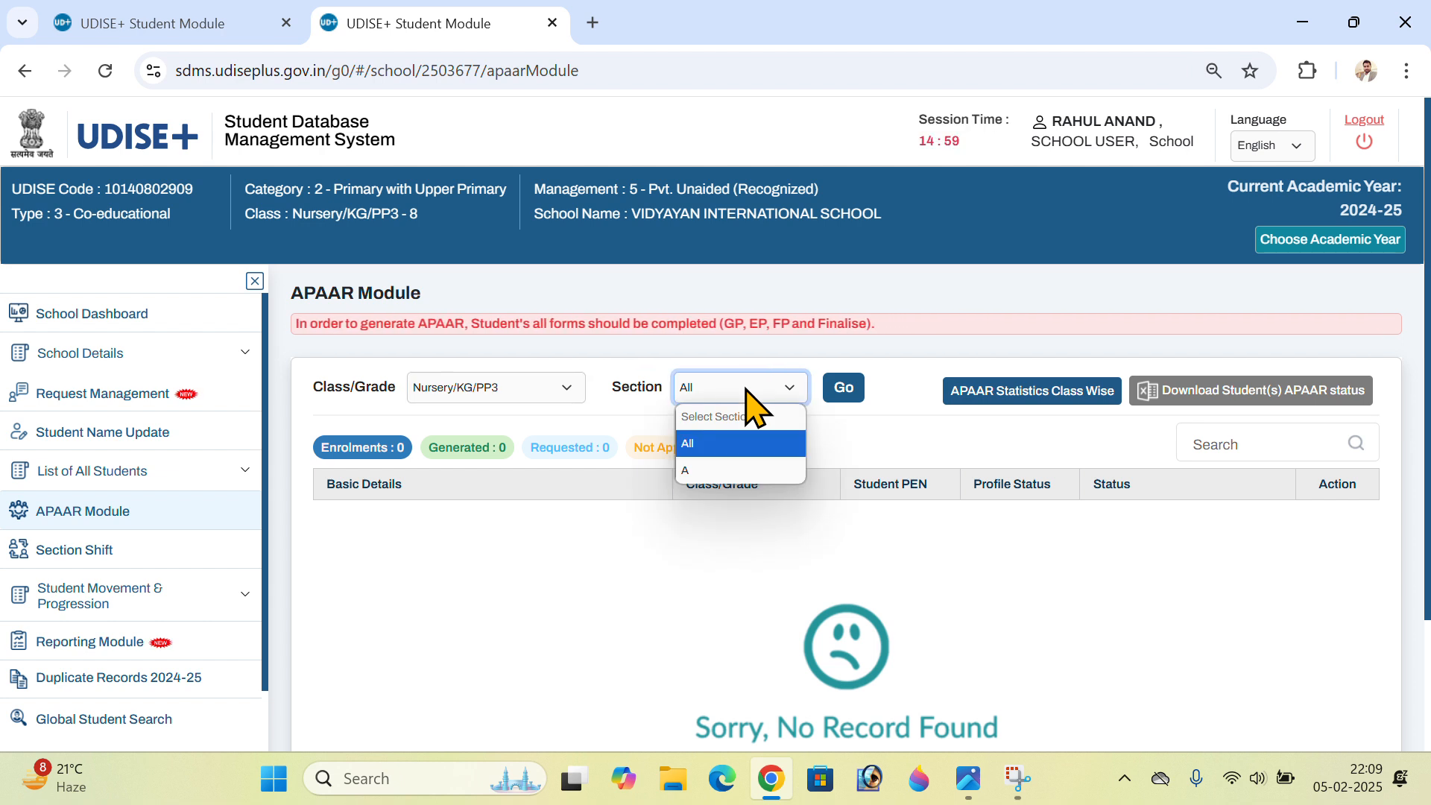
pyautogui.click(764, 471)
pyautogui.click(775, 409)
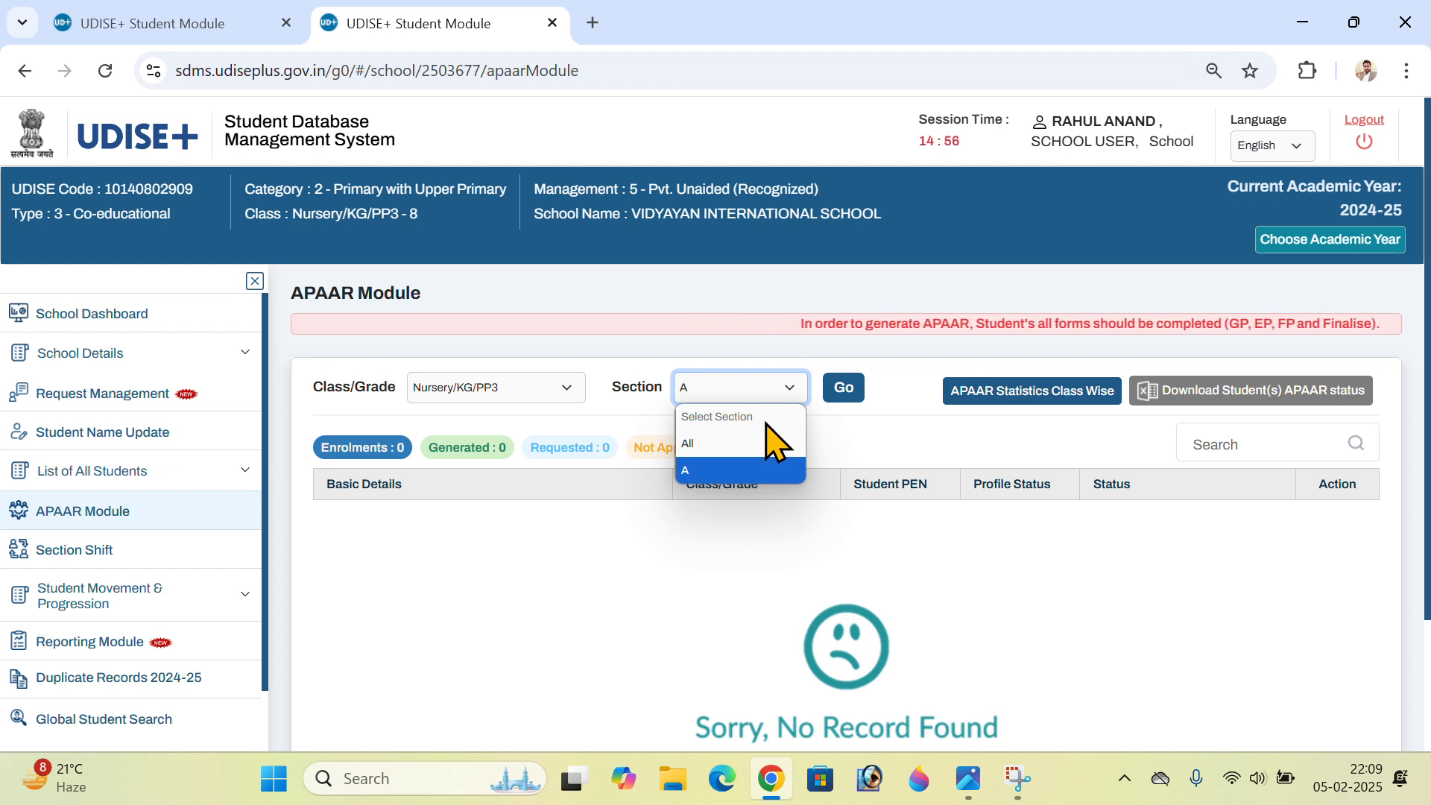
pyautogui.click(843, 419)
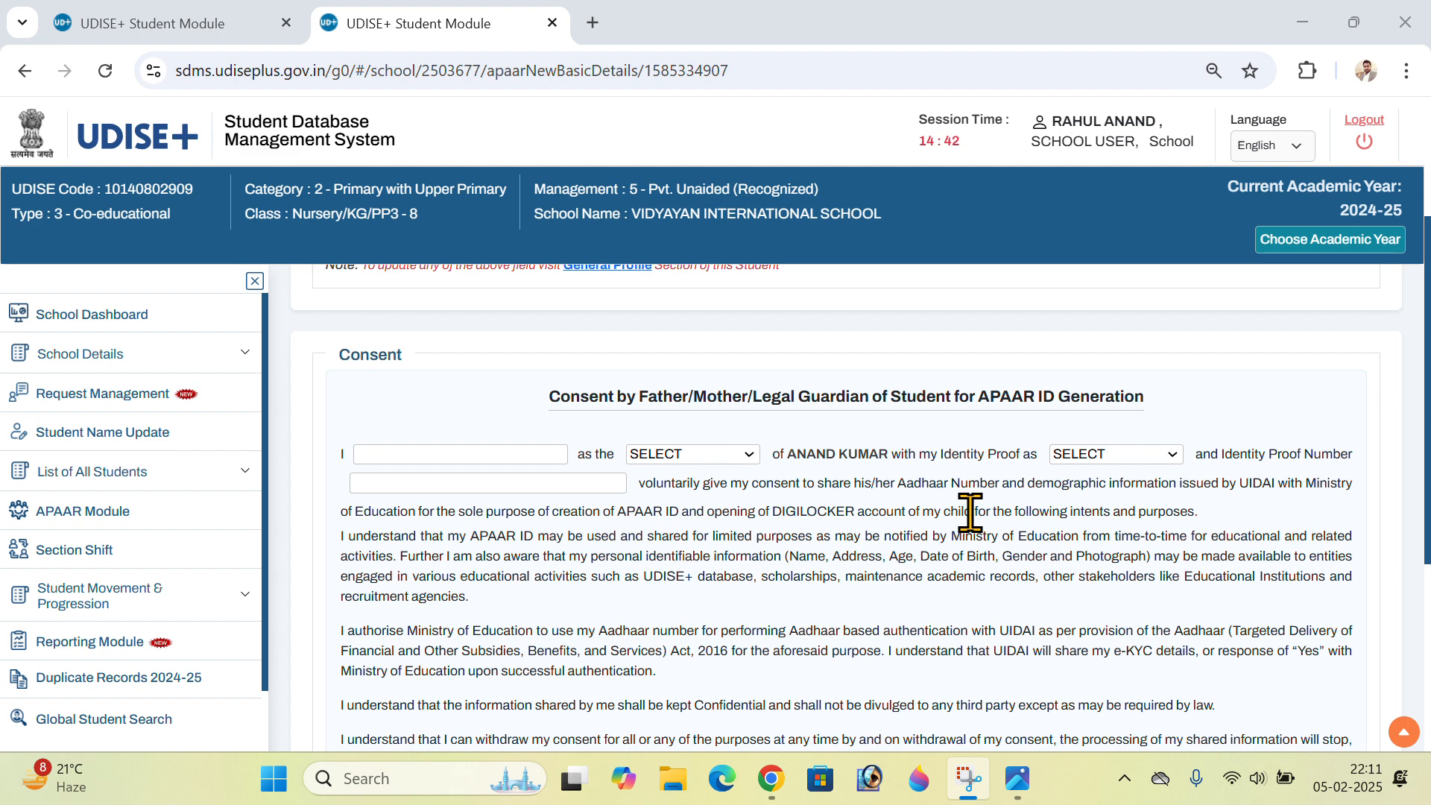
# Examine the relation and identity proof options in the parent or guardian consent form for APAAR ID generation.
pyautogui.click(488, 455)
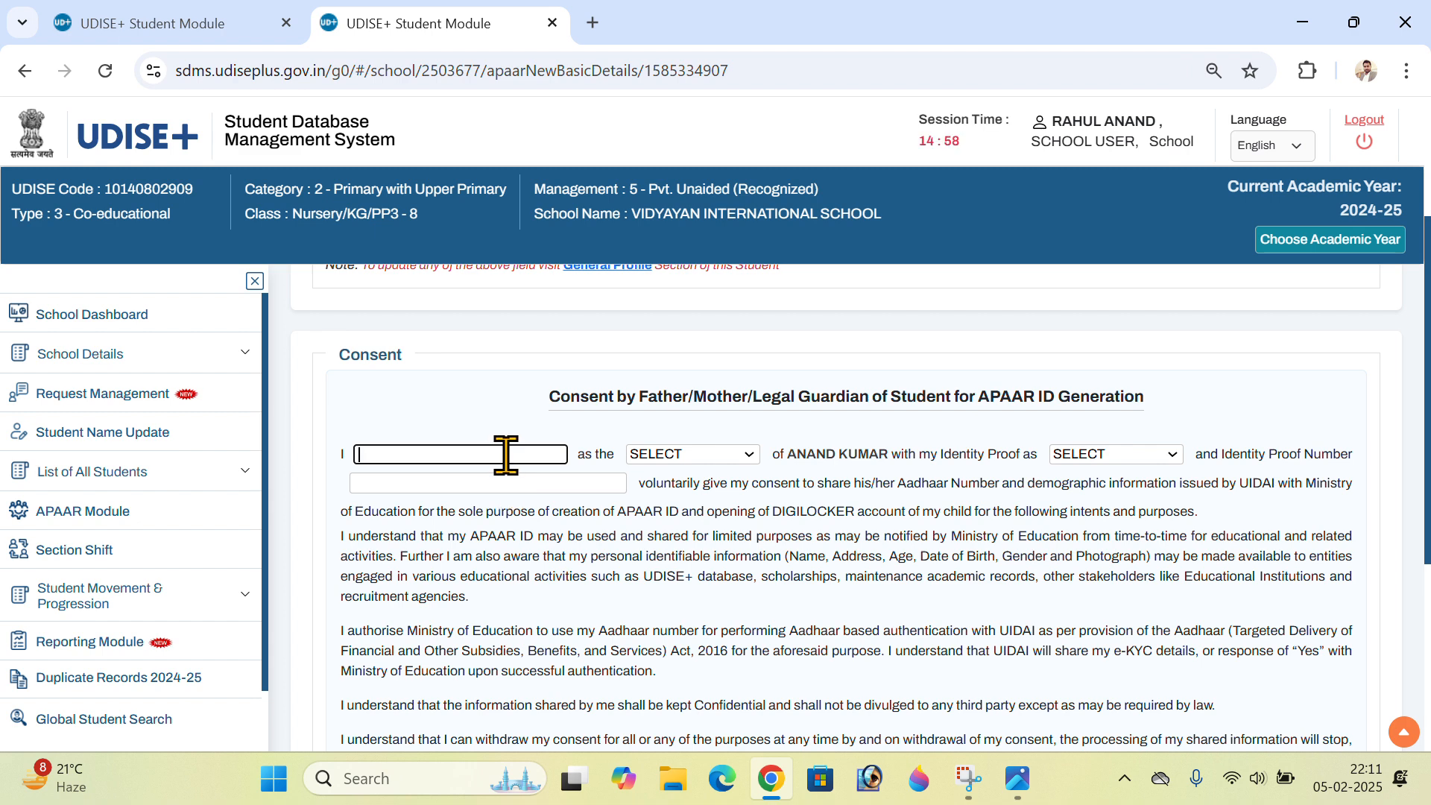
pyautogui.click(694, 453)
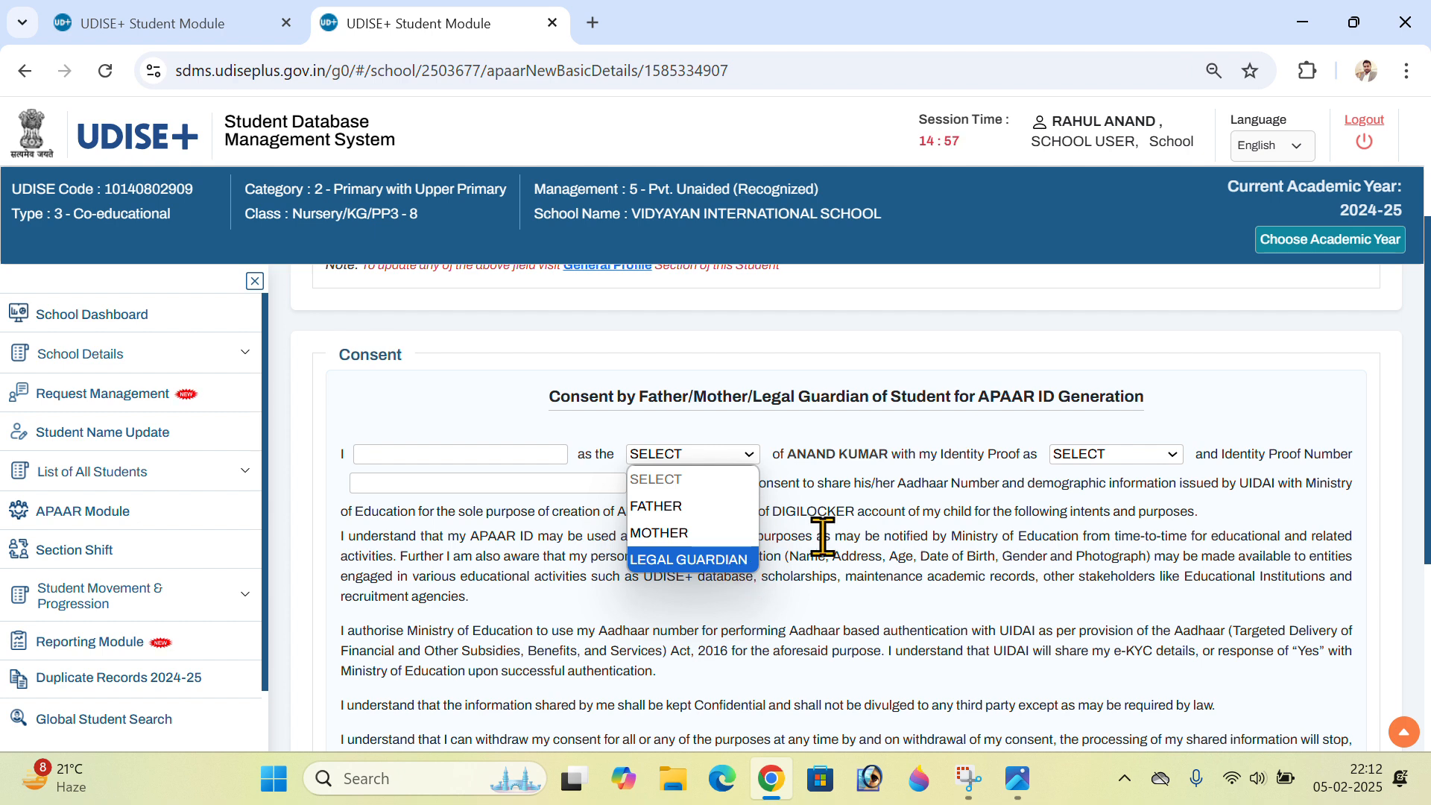
pyautogui.click(881, 515)
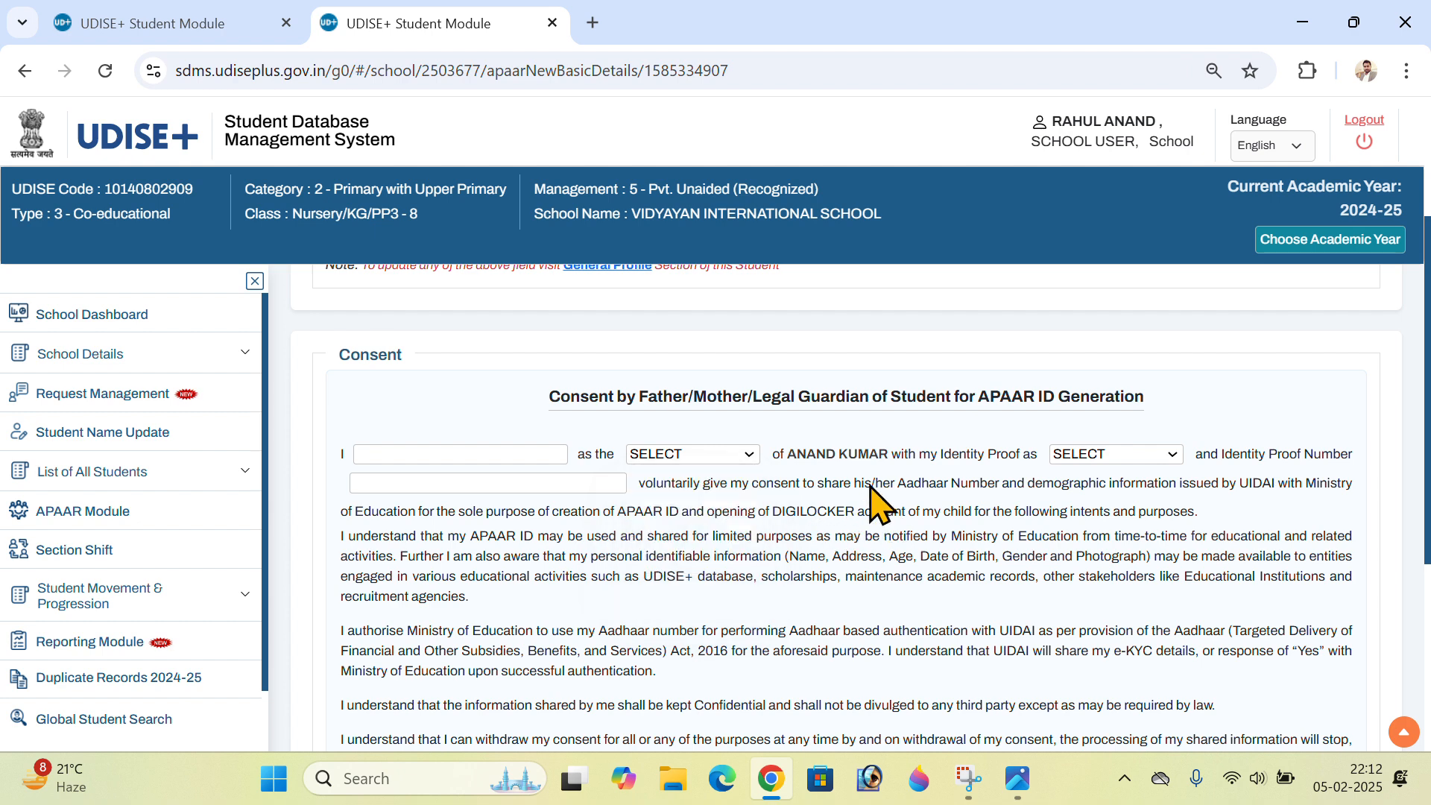
pyautogui.click(1150, 461)
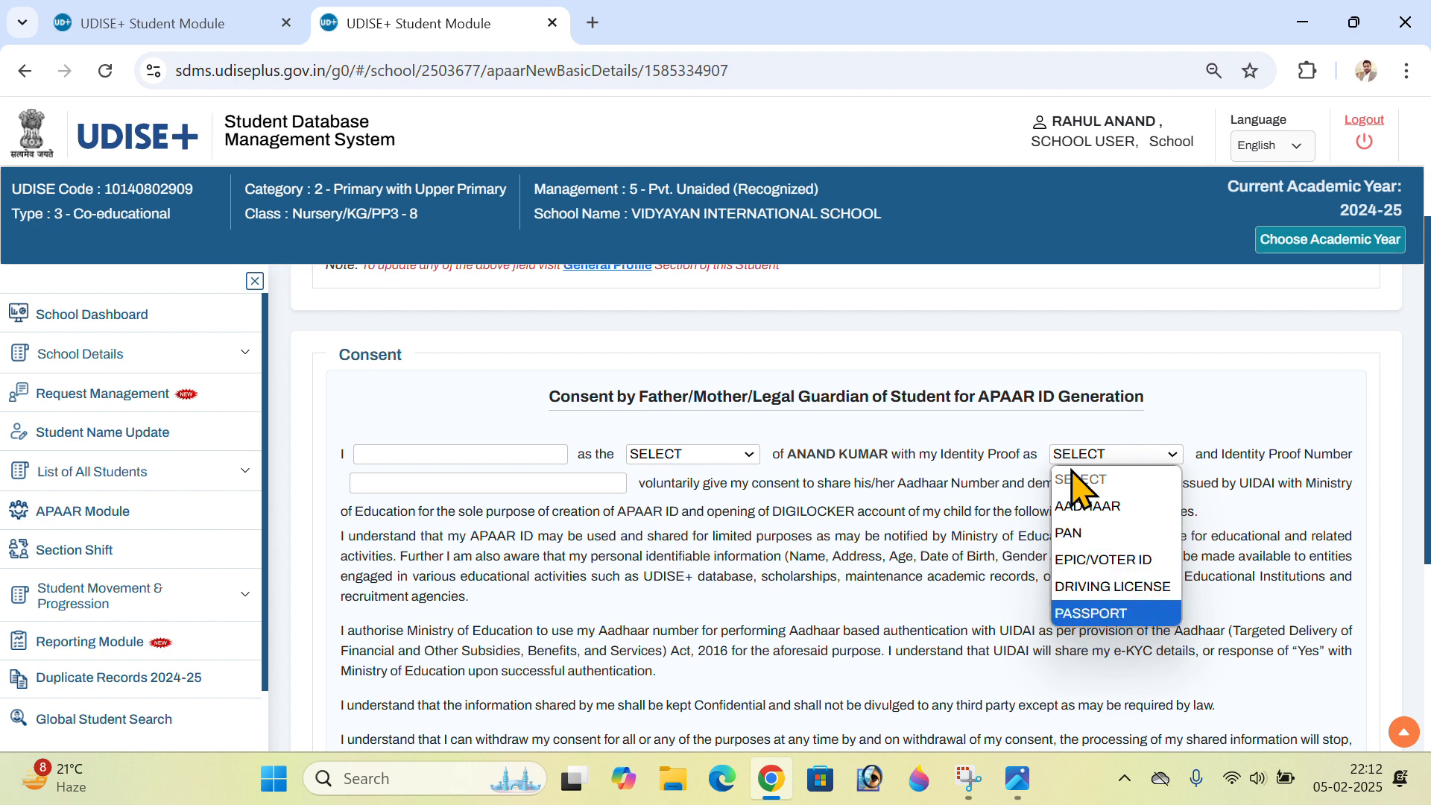
pyautogui.click(902, 548)
pyautogui.moveTo(902, 548); pyautogui.dragTo(898, 542)
pyautogui.click(507, 477)
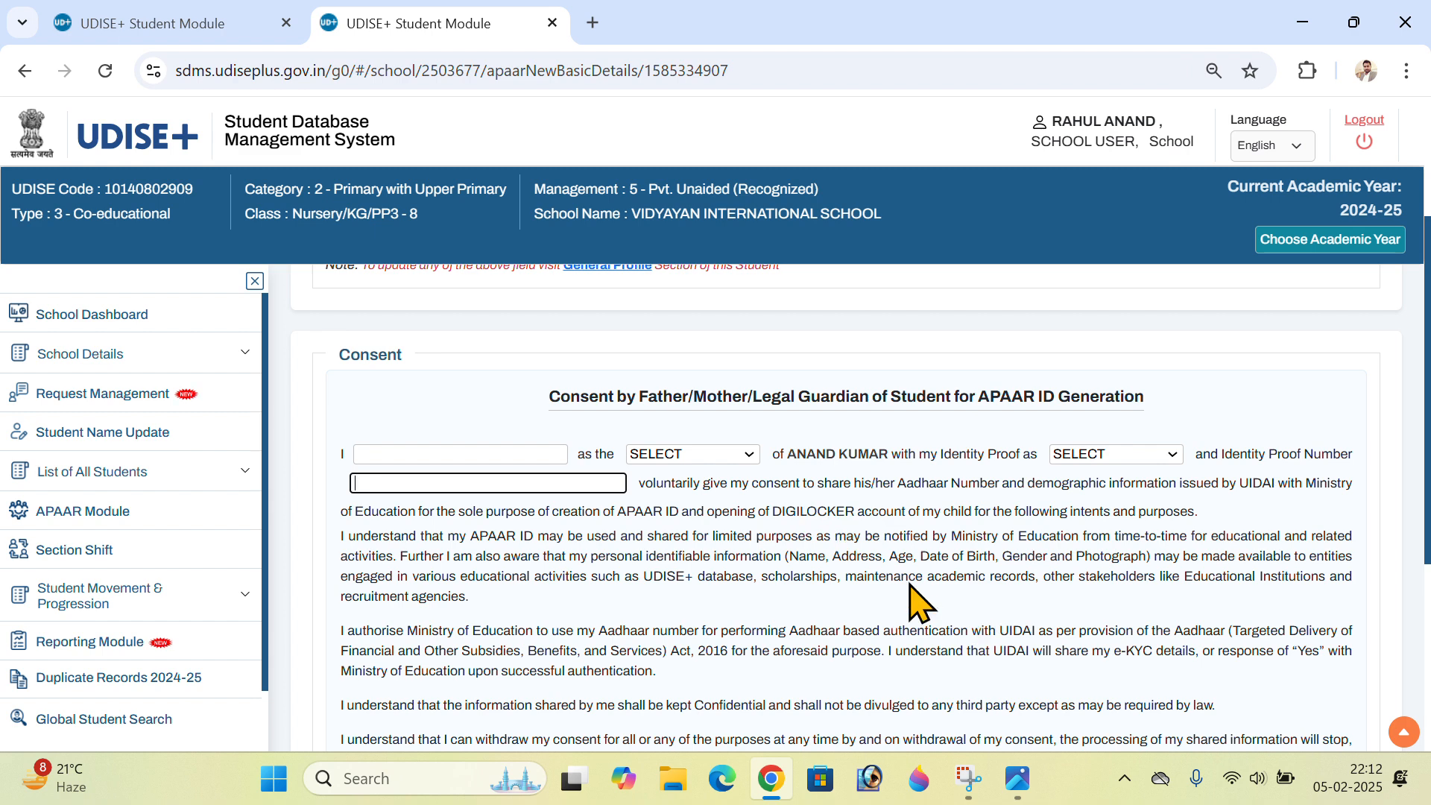
# Set the consenting person's relation to FATHER and the identity proof type to AADHAAR in the consent form.
pyautogui.click(723, 456)
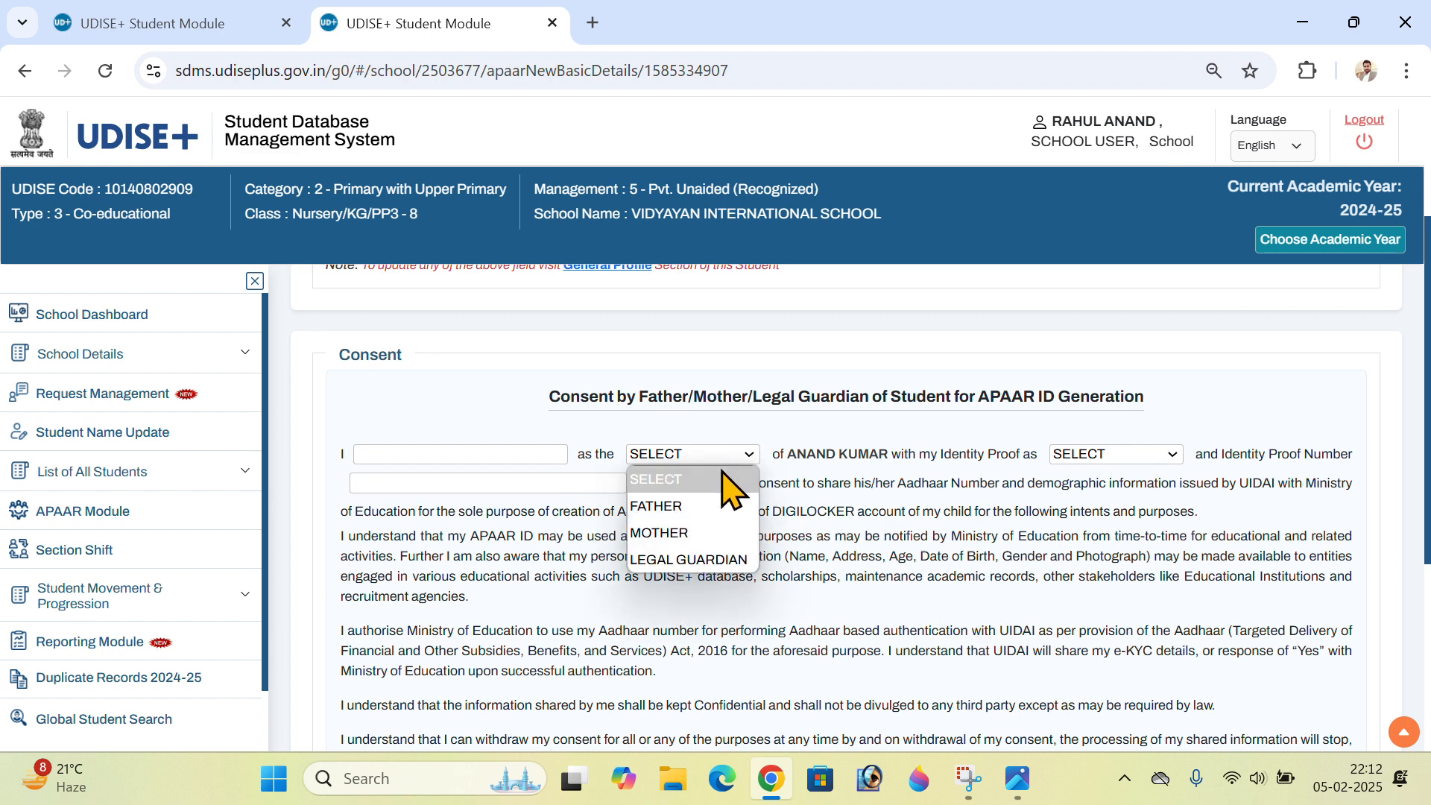
pyautogui.click(700, 506)
pyautogui.click(1158, 458)
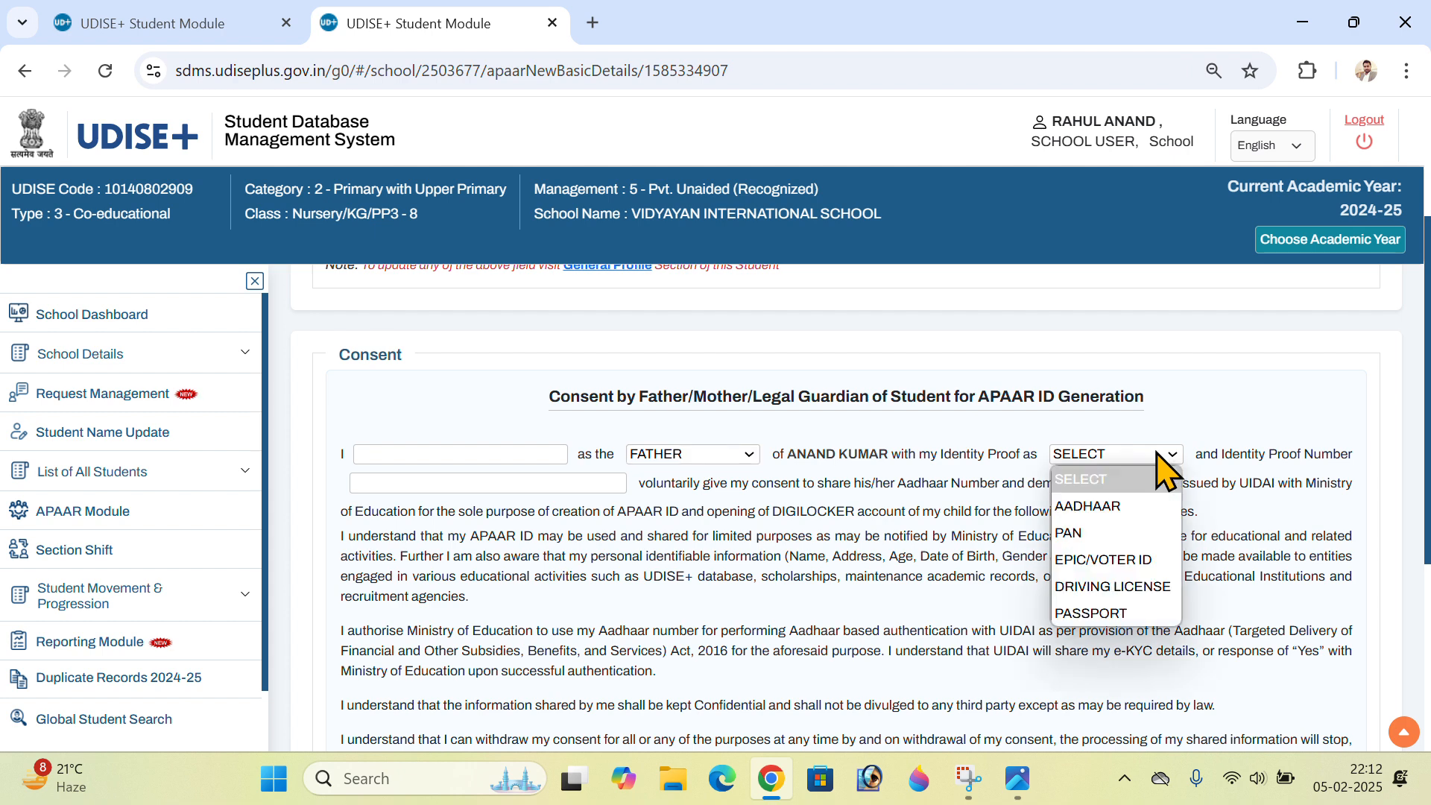
pyautogui.click(1159, 505)
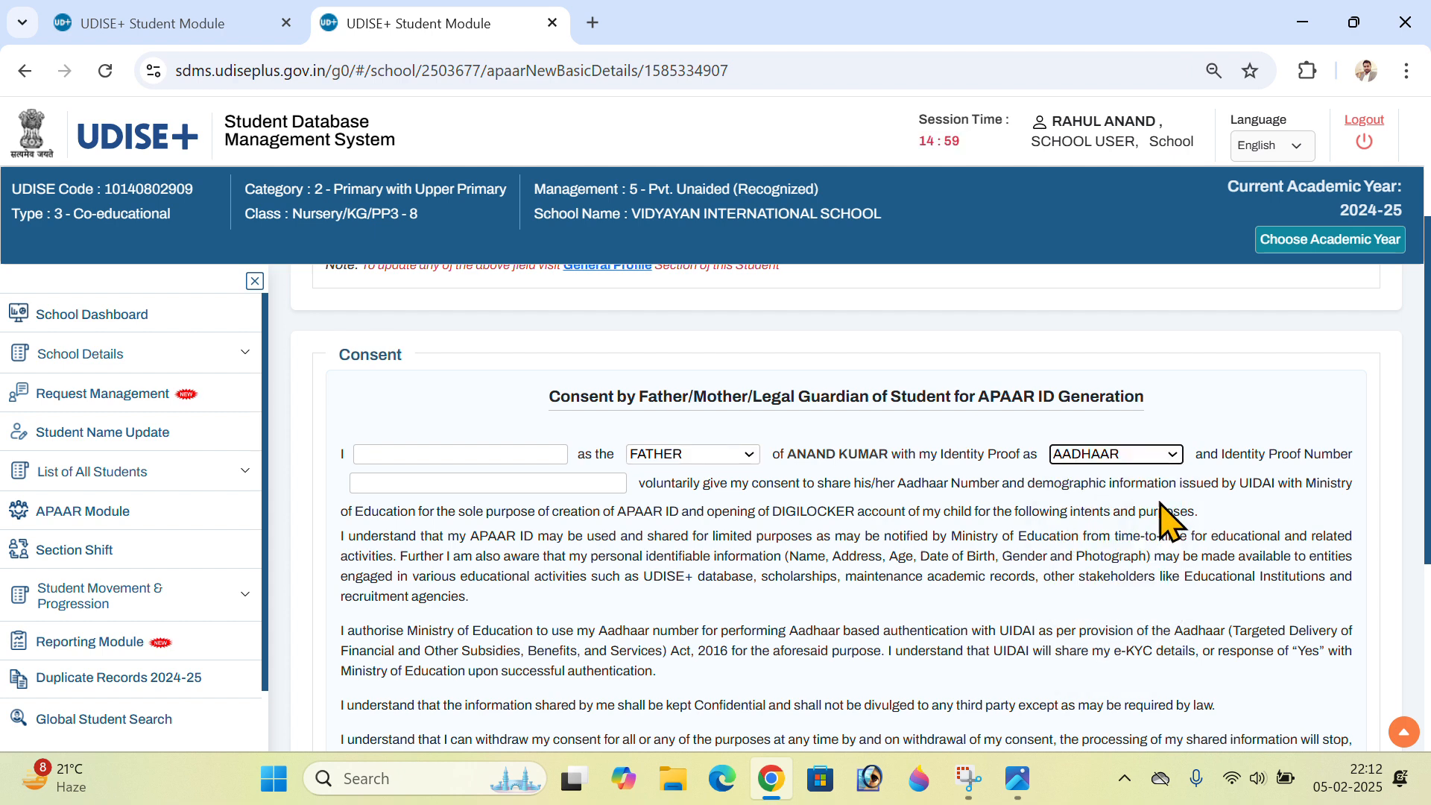
pyautogui.moveTo(1151, 467); pyautogui.dragTo(1154, 475)
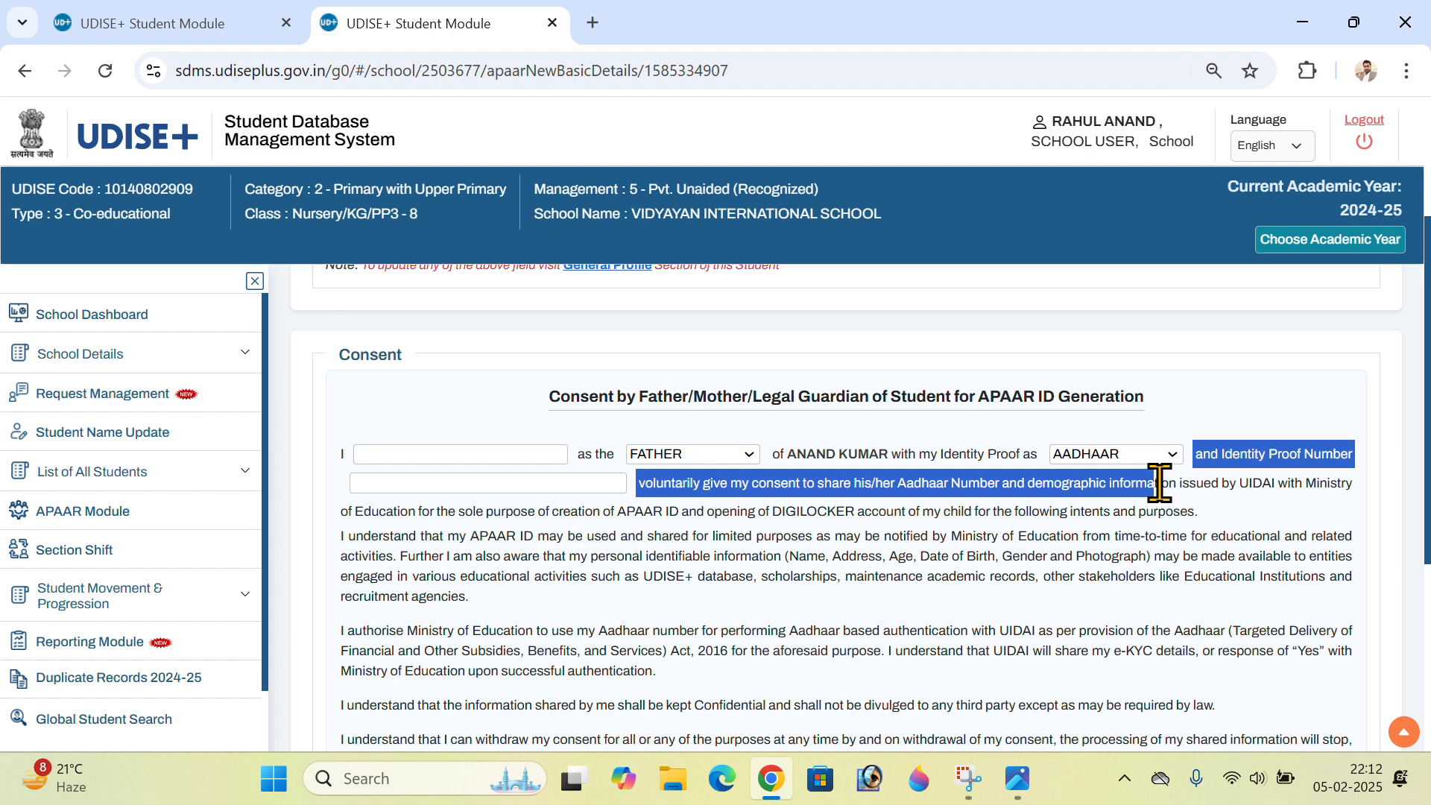
pyautogui.click(1168, 461)
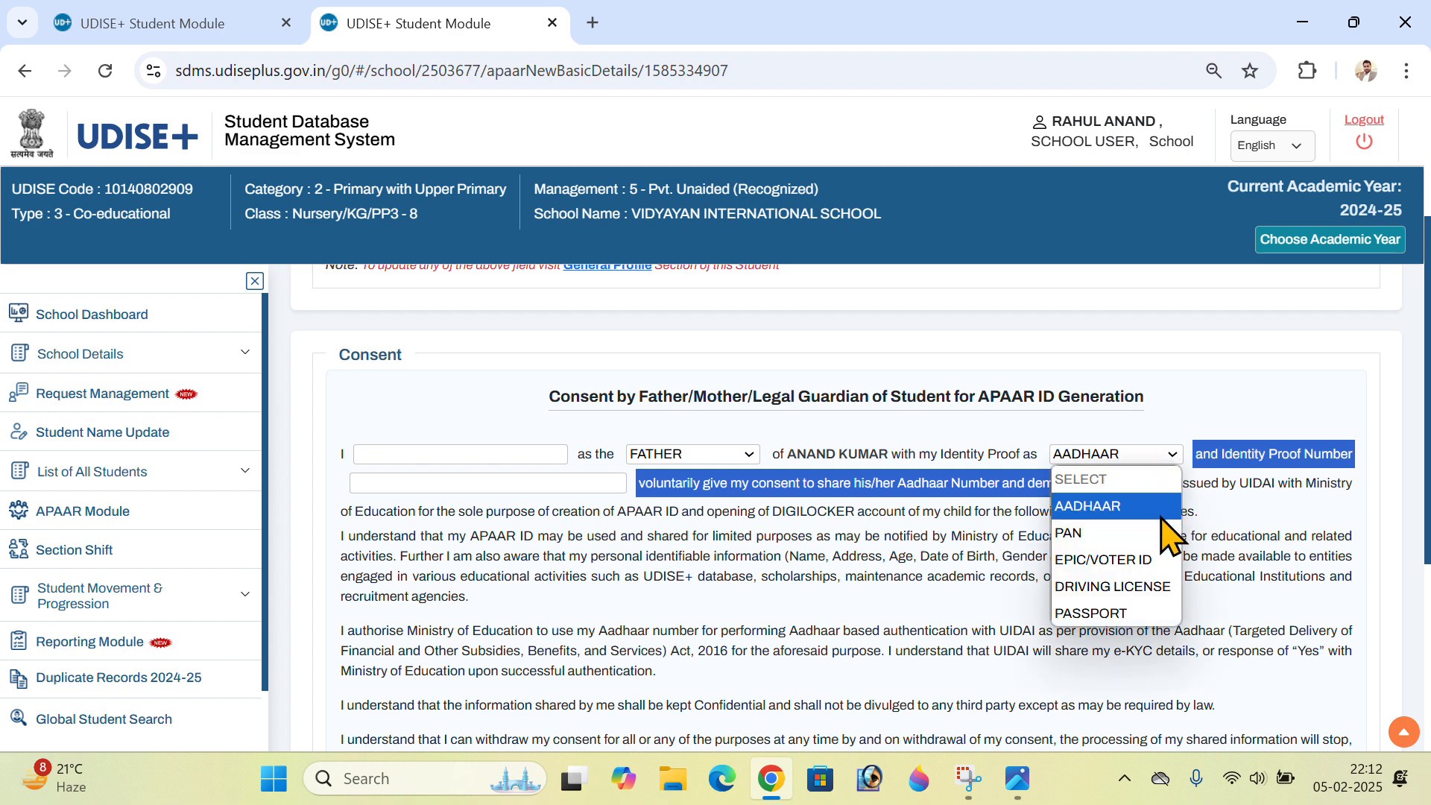
pyautogui.click(1167, 511)
pyautogui.click(935, 573)
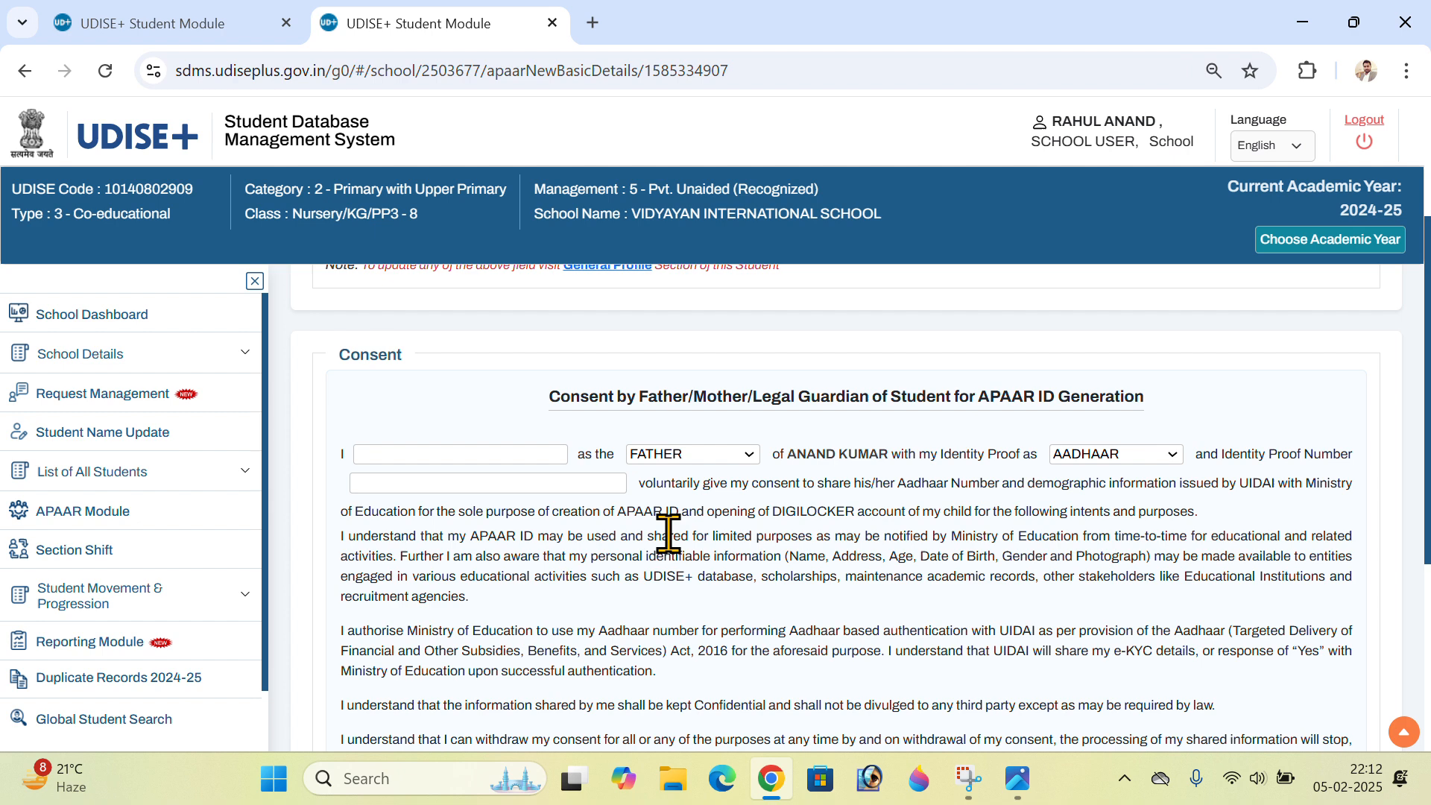
pyautogui.click(557, 483)
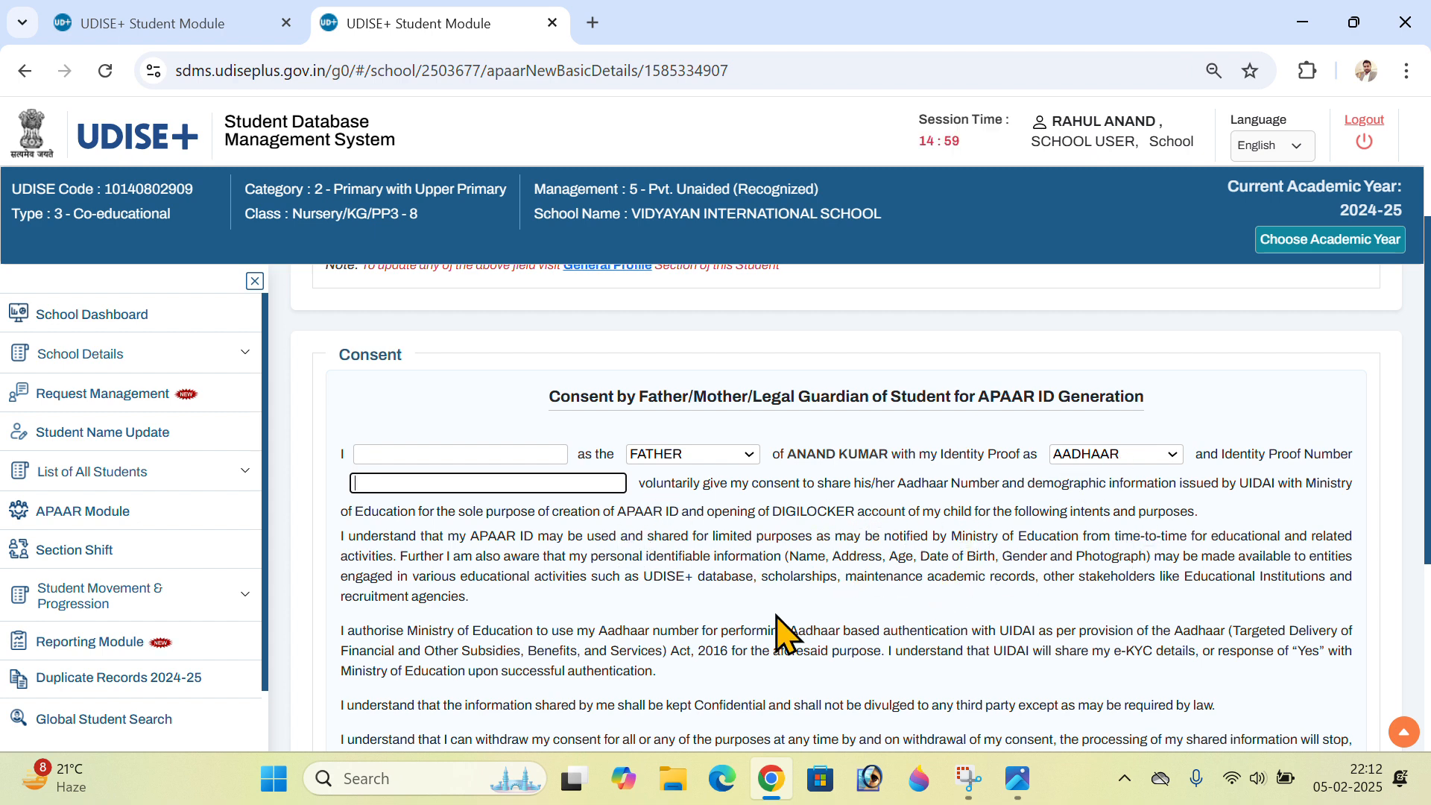
# Set the date of physical consent to 05/02/2025.
pyautogui.scroll(-1, 1262, 511)
pyautogui.scroll(-1, 935, 596)
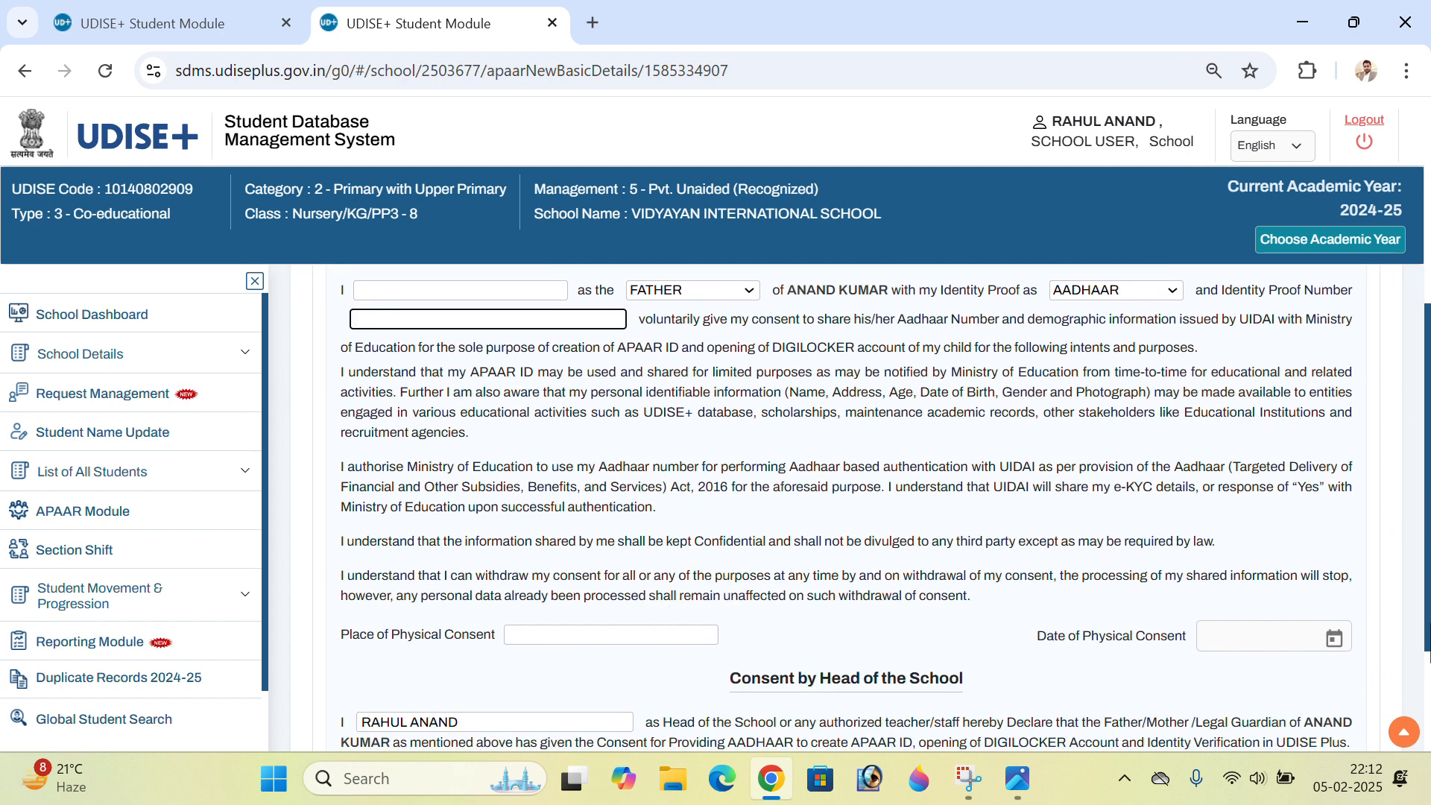
pyautogui.scroll(-2, 1297, 617)
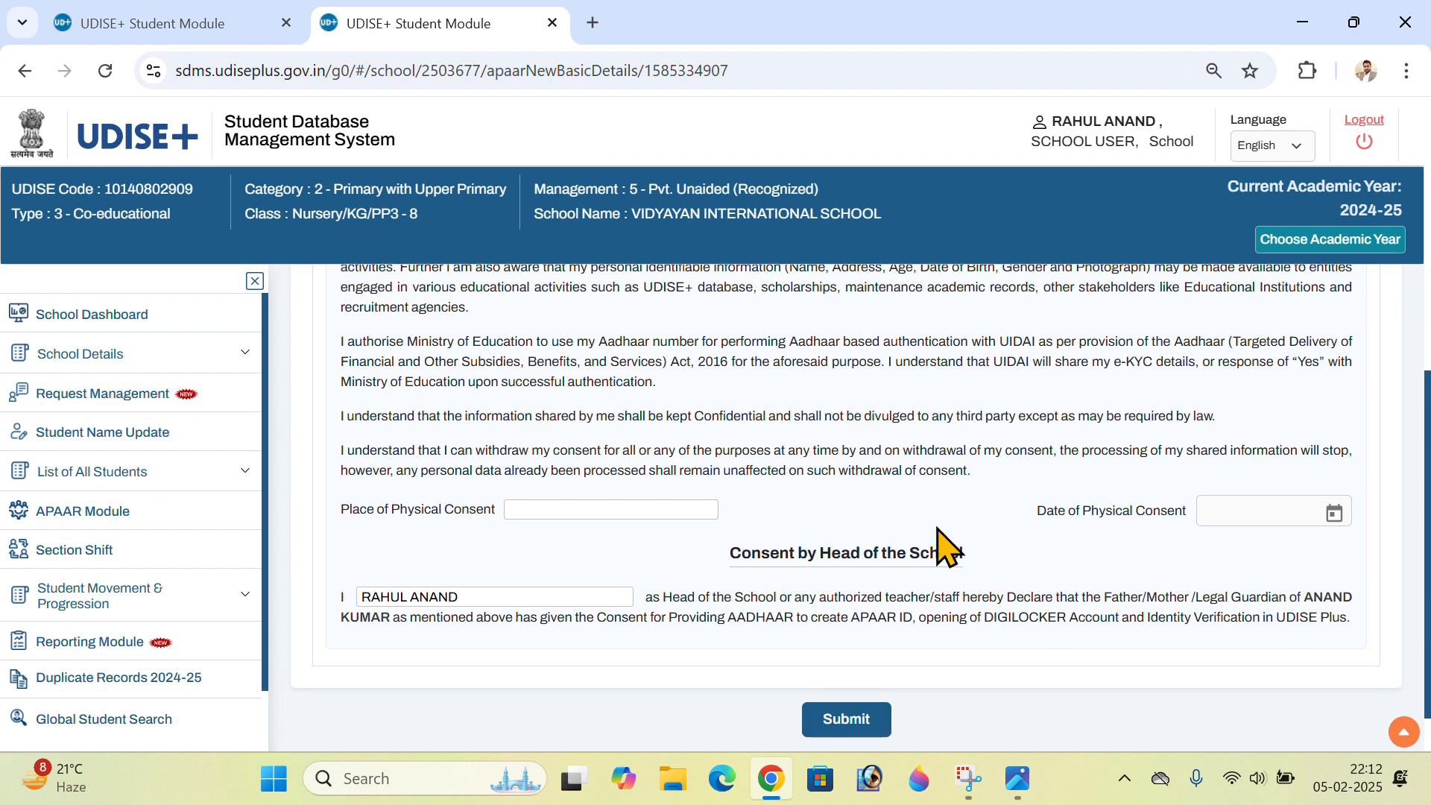
pyautogui.click(638, 511)
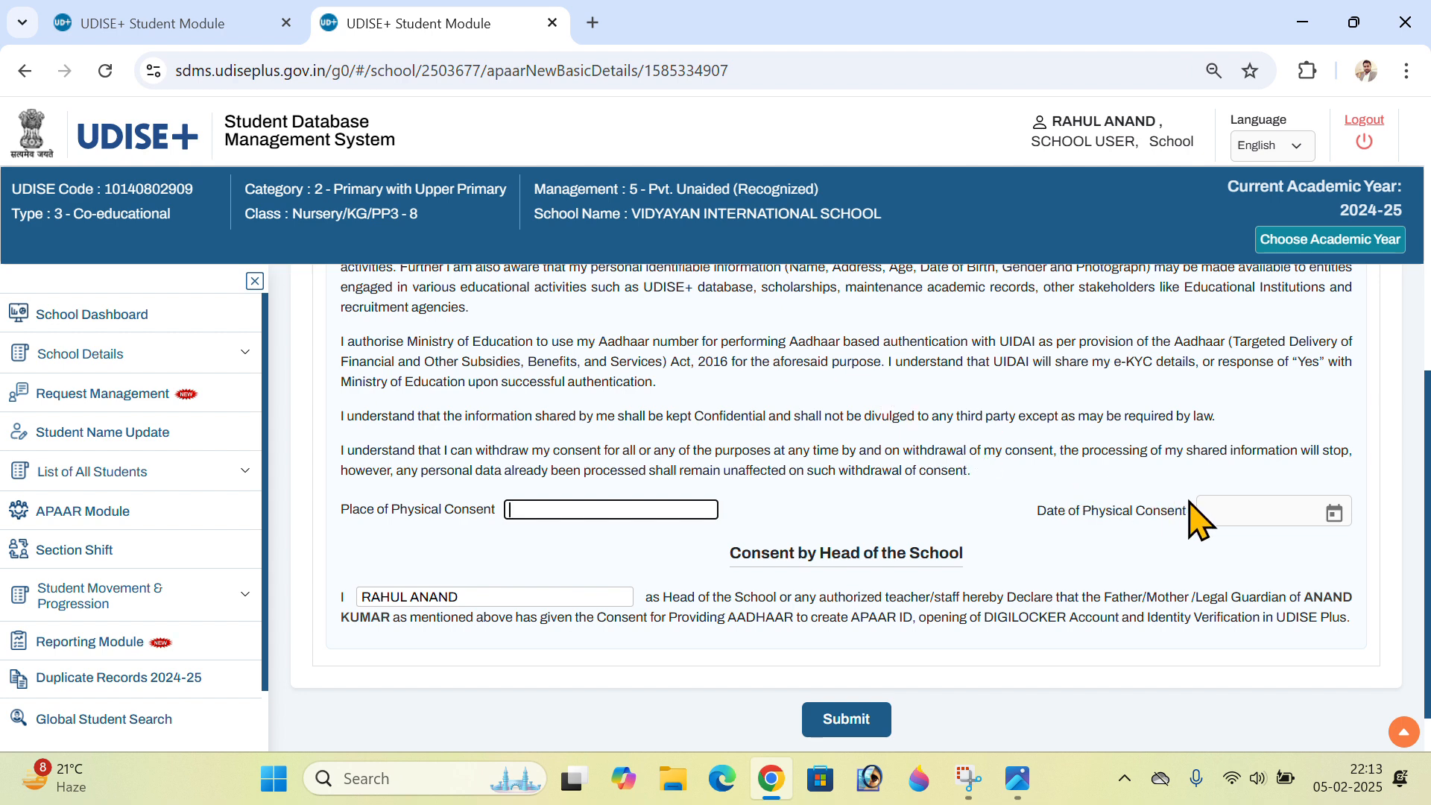
pyautogui.click(1333, 513)
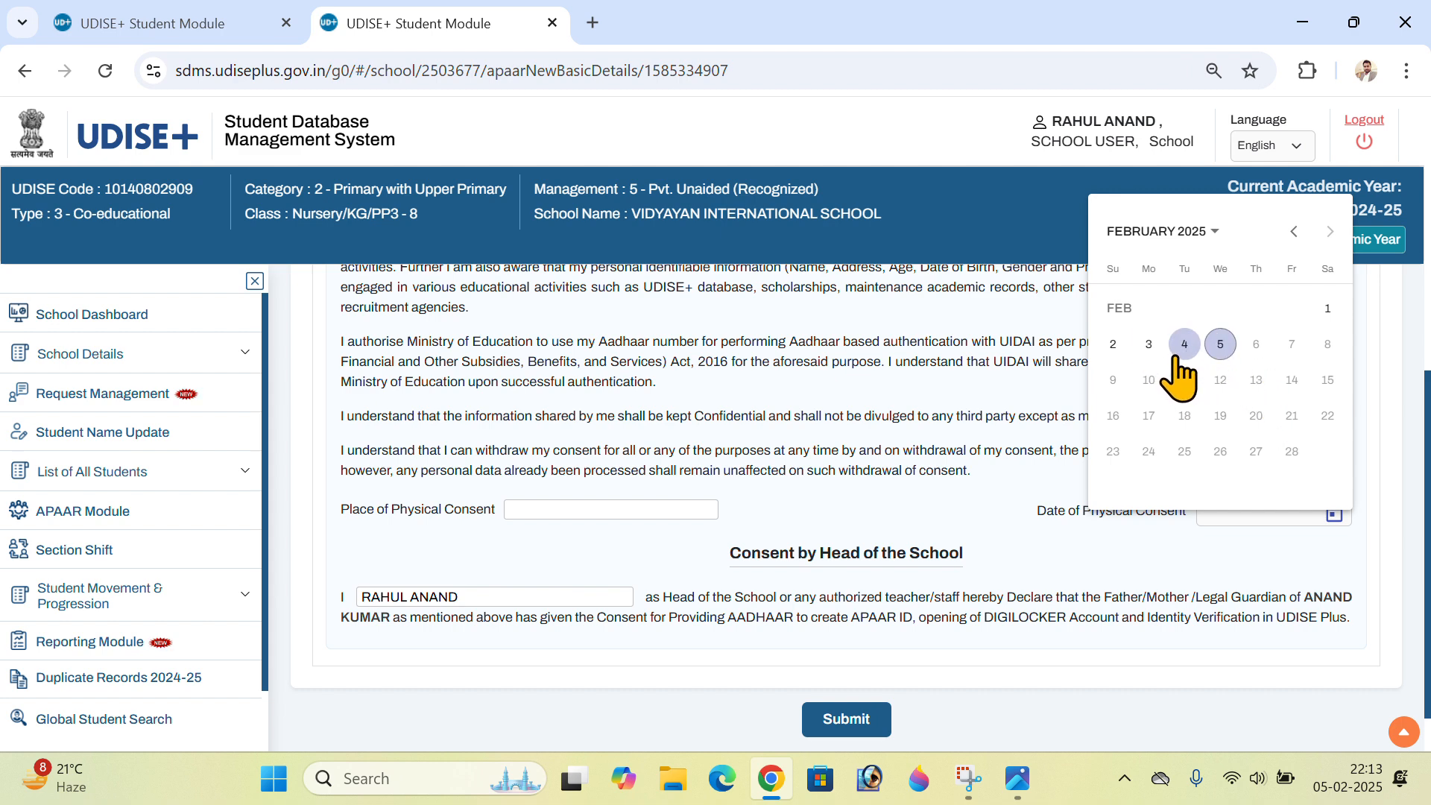
pyautogui.click(1219, 349)
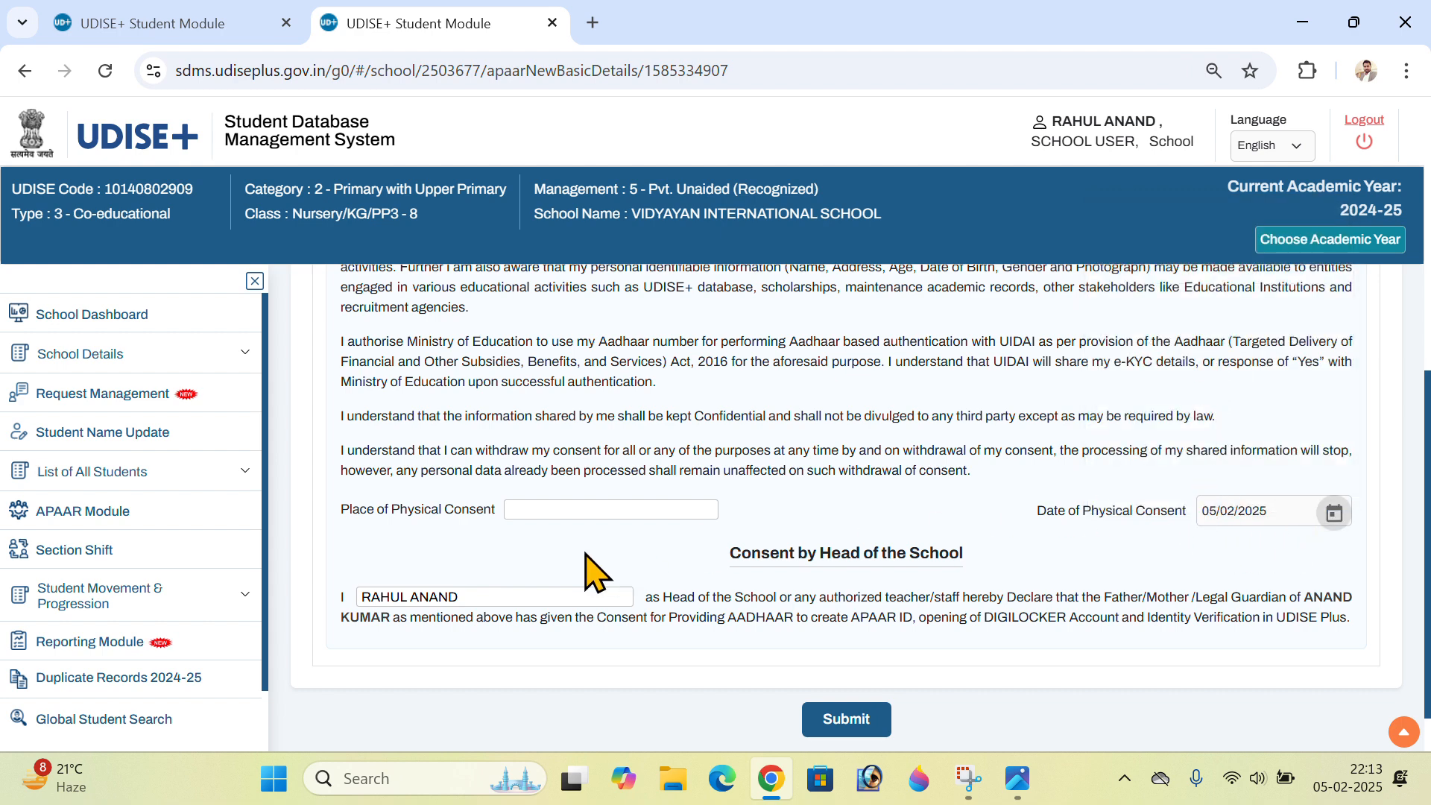
pyautogui.click(462, 596)
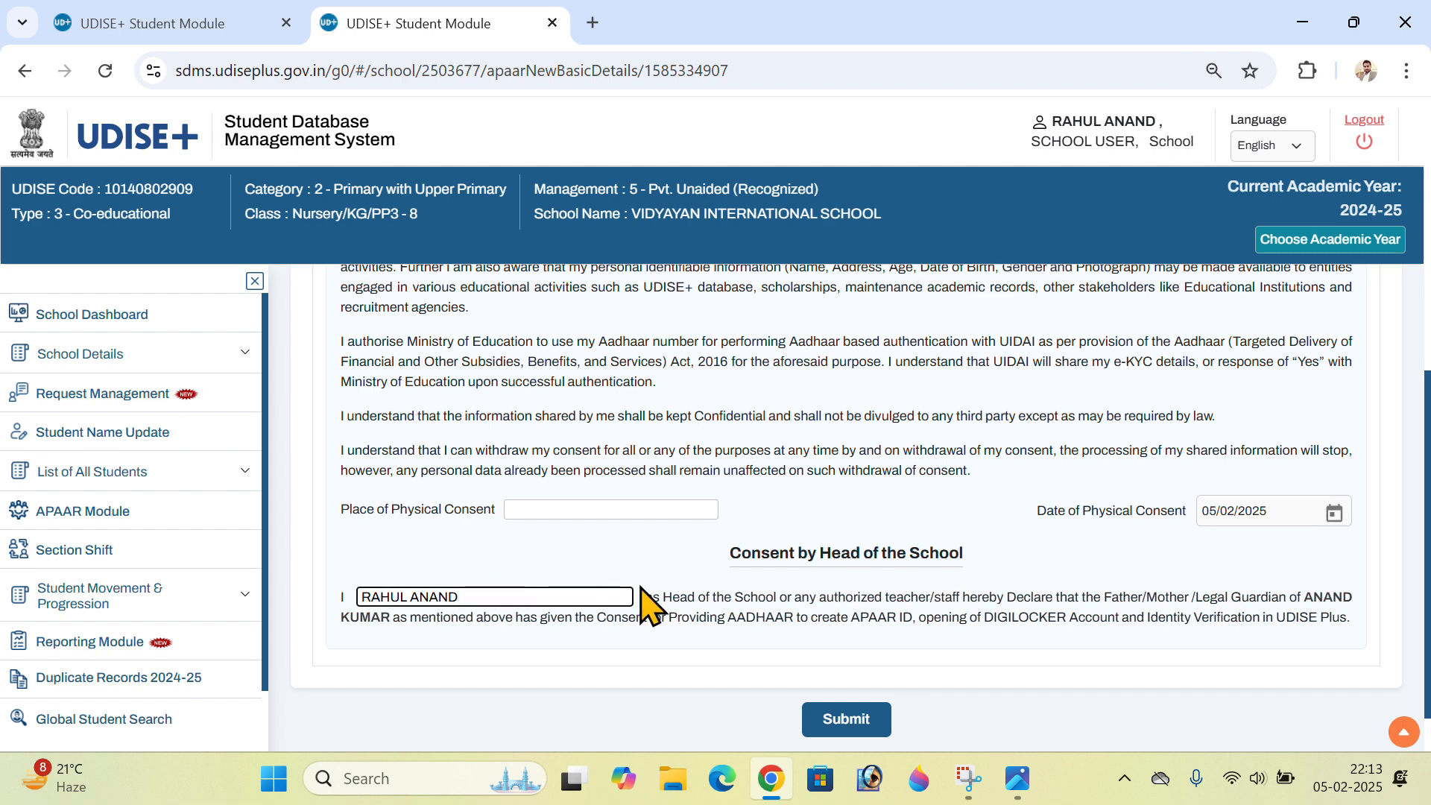
pyautogui.moveTo(660, 596); pyautogui.dragTo(973, 596)
pyautogui.click(1003, 505)
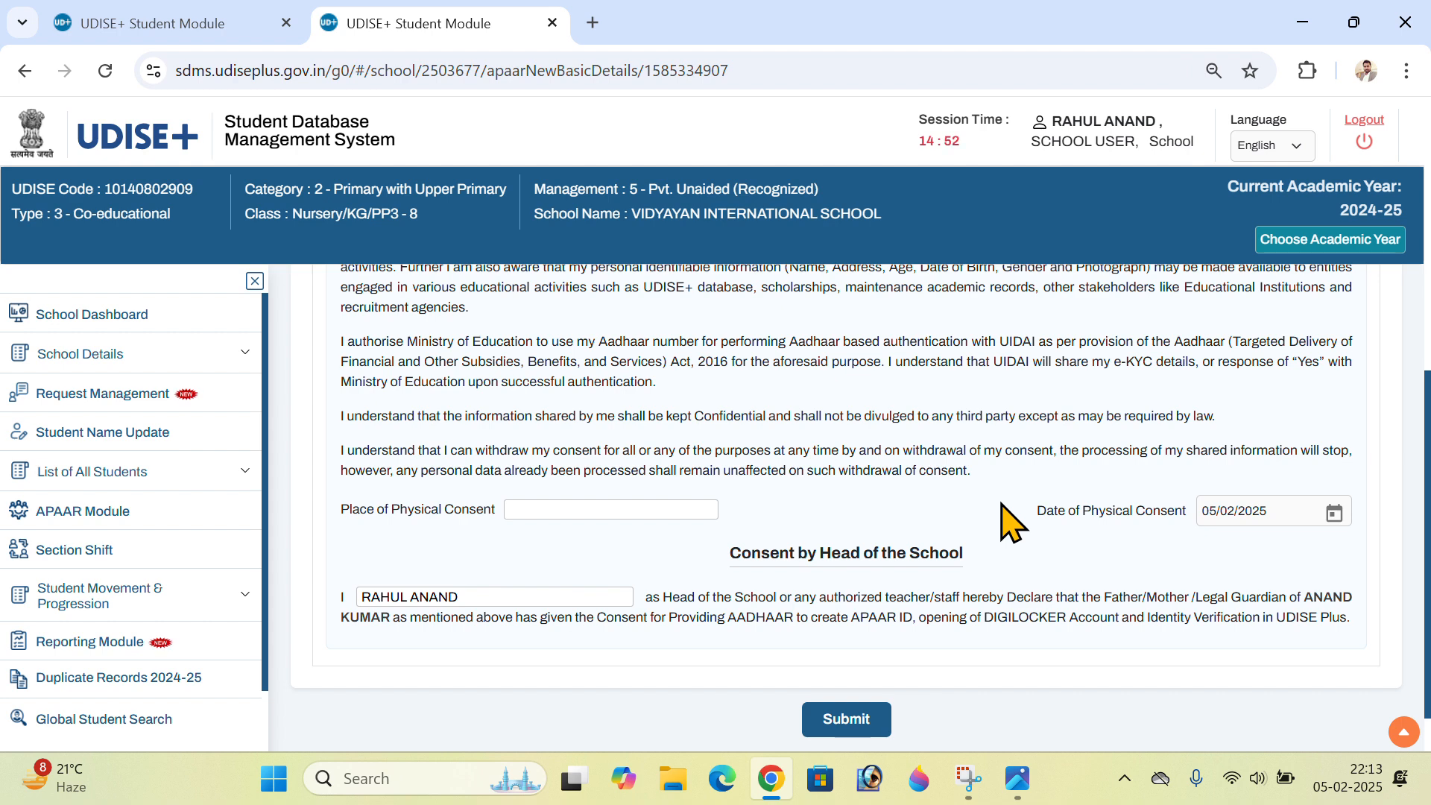
pyautogui.click(555, 592)
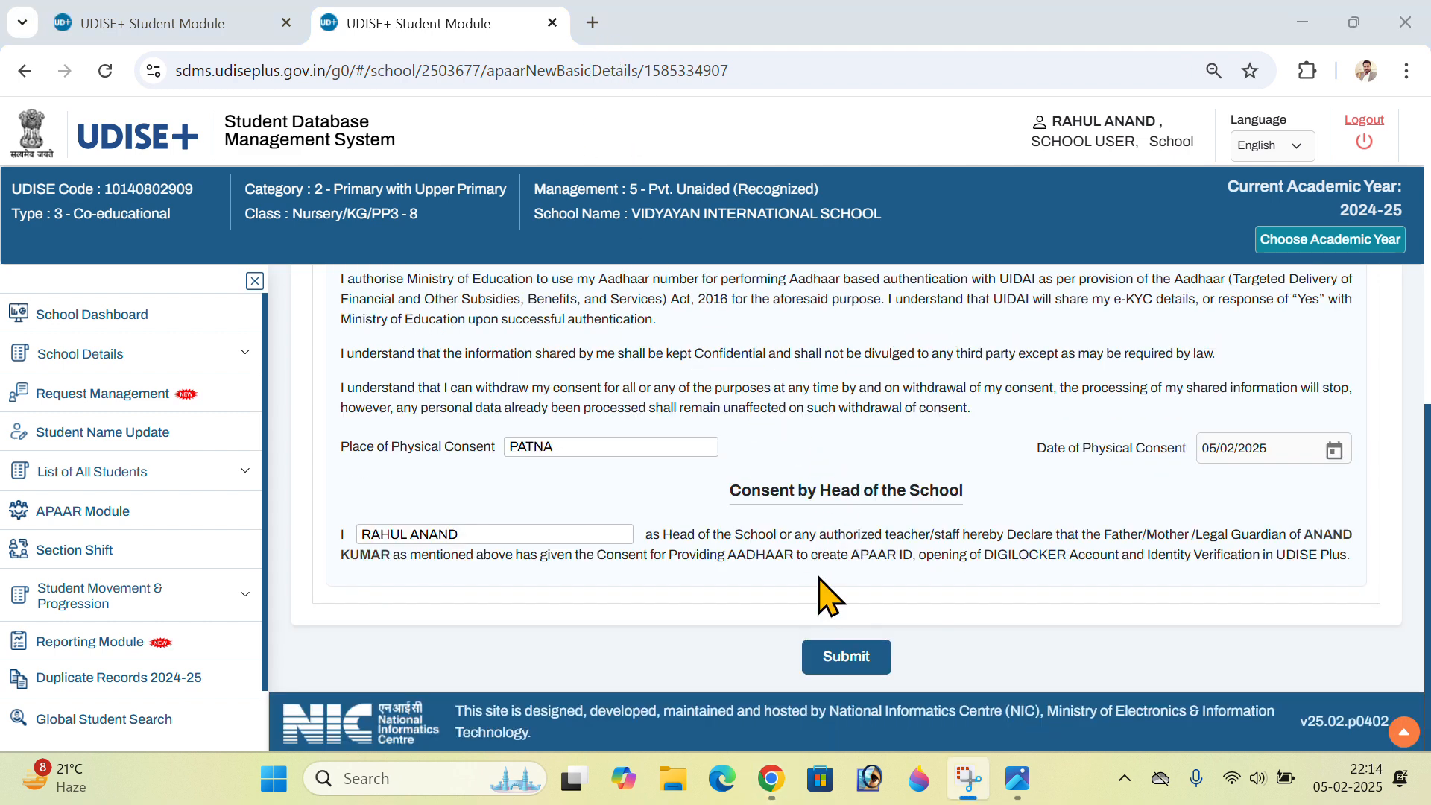
# Submit the consent form, confirm APAAR ID generation with the father's consent, and dismiss the antivirus notification.
pyautogui.click(836, 660)
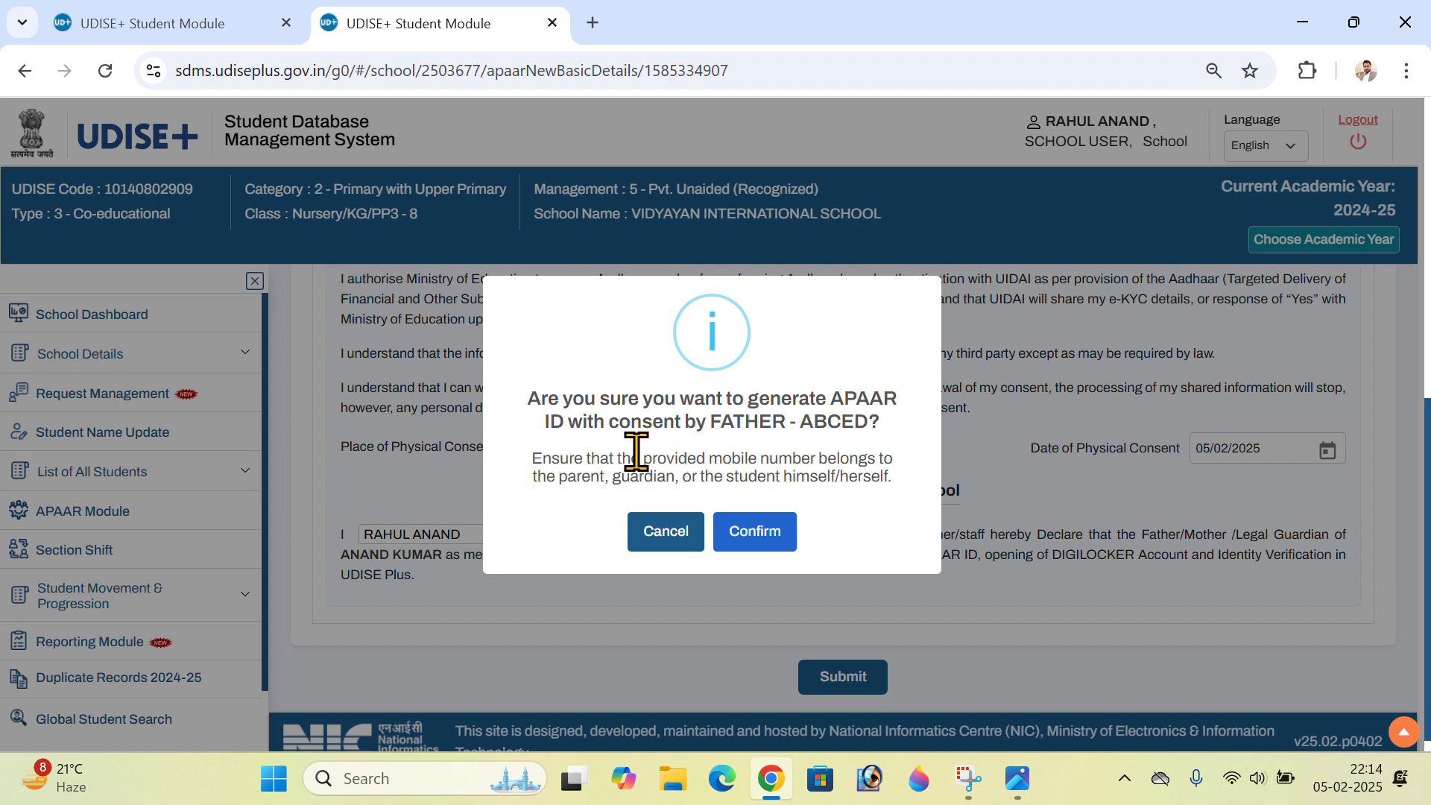
pyautogui.click(768, 532)
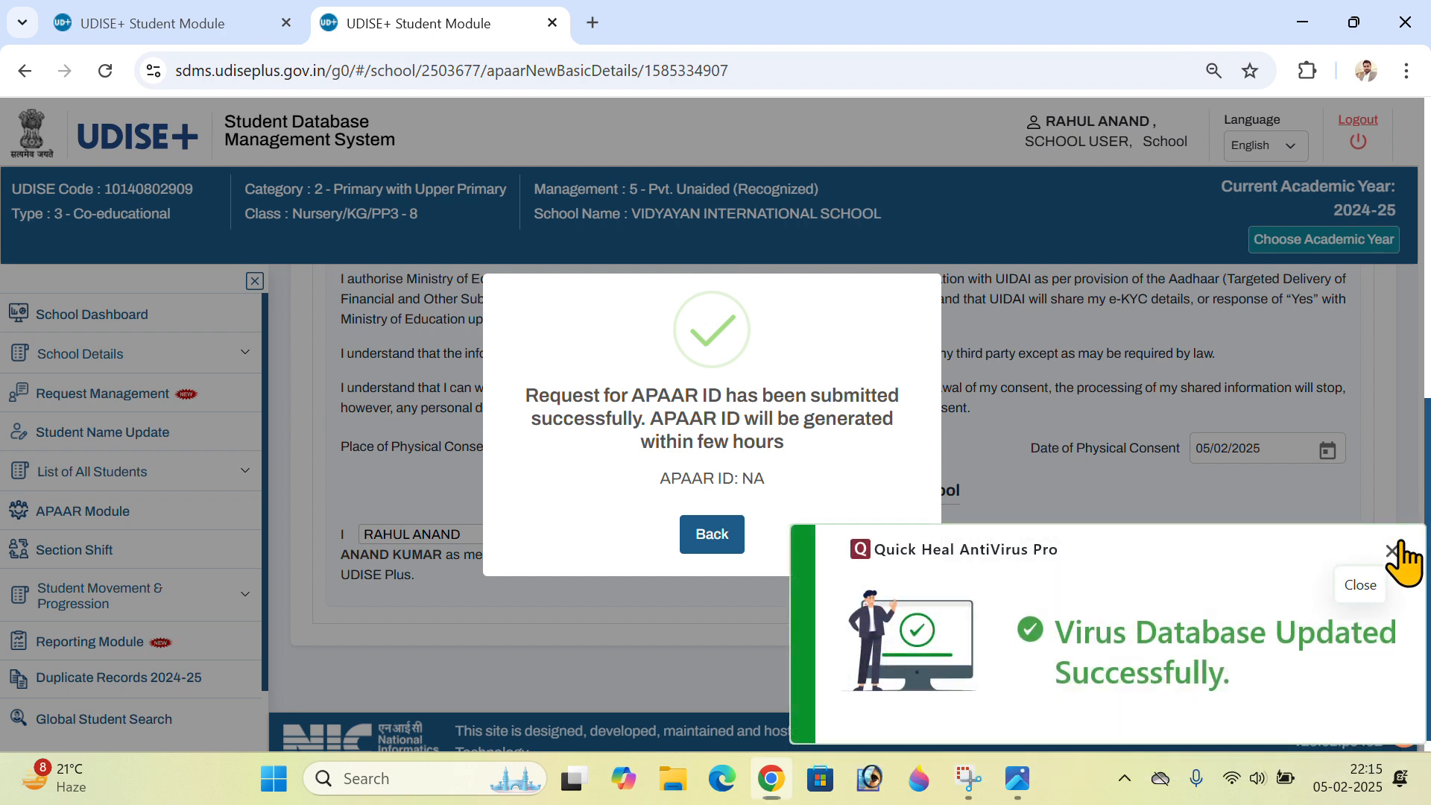
pyautogui.click(1392, 551)
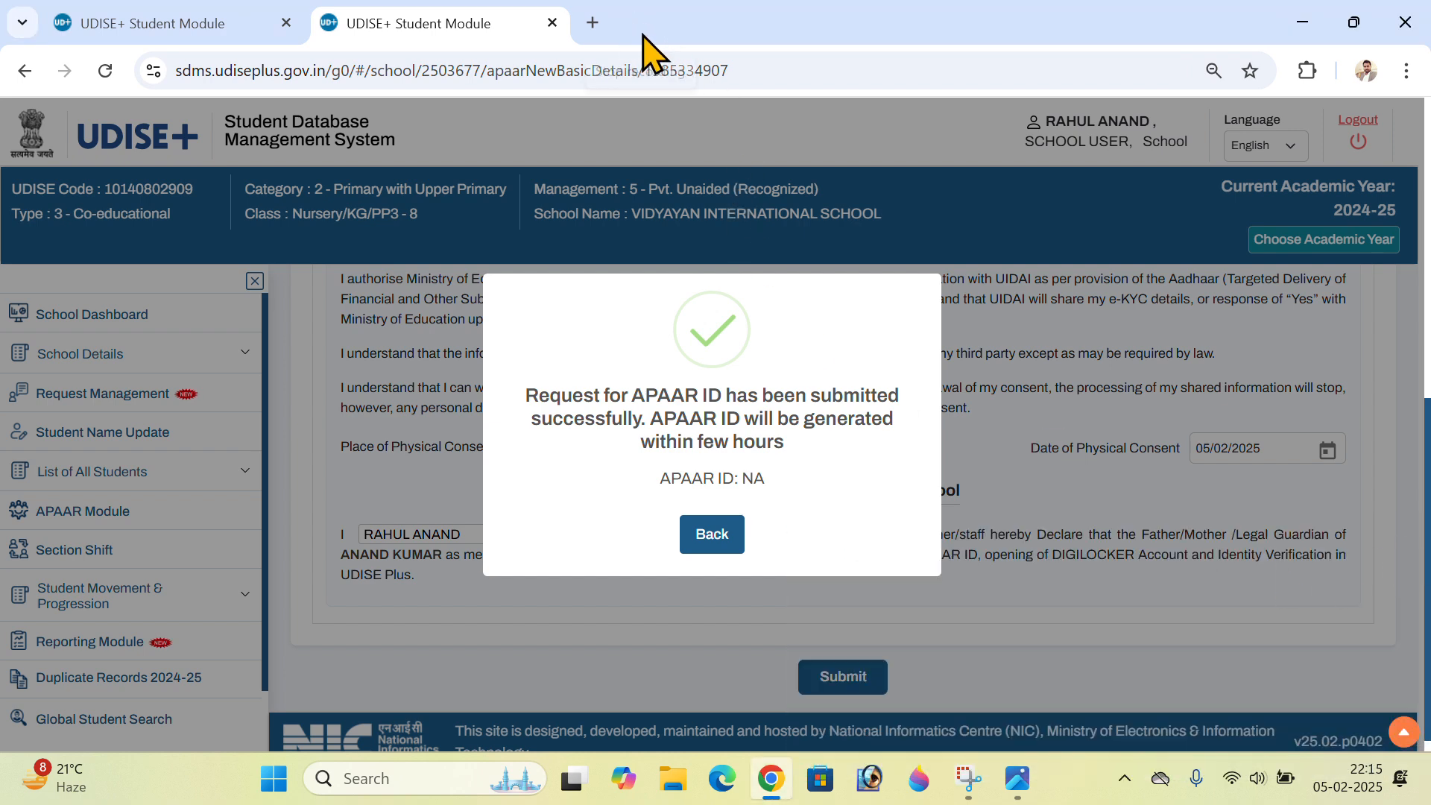